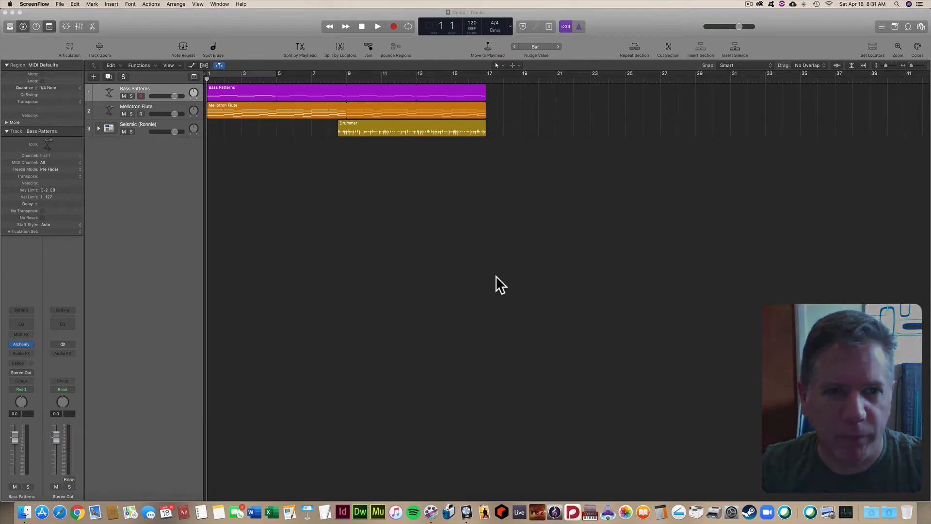
- Play the arrangement briefly, stop, and return the playhead to the beginning
click(295, 196)
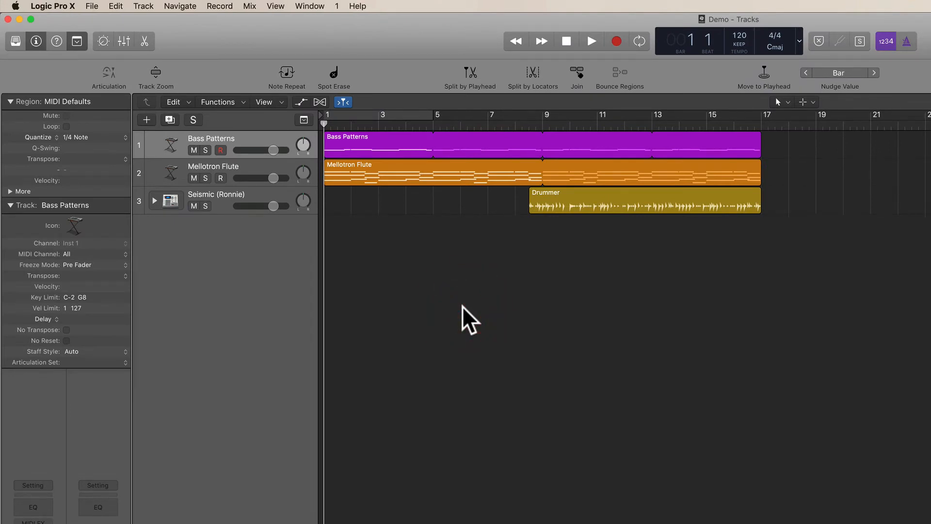
key(space)
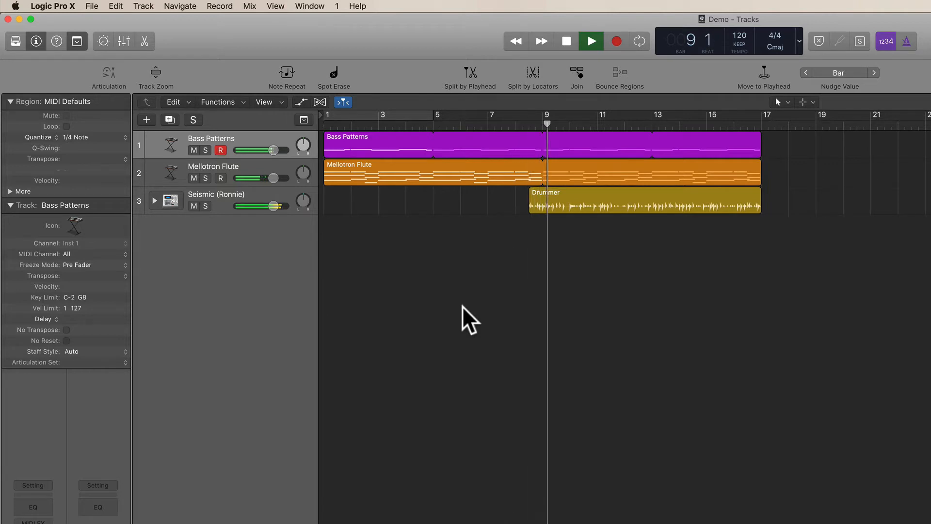
key(space)
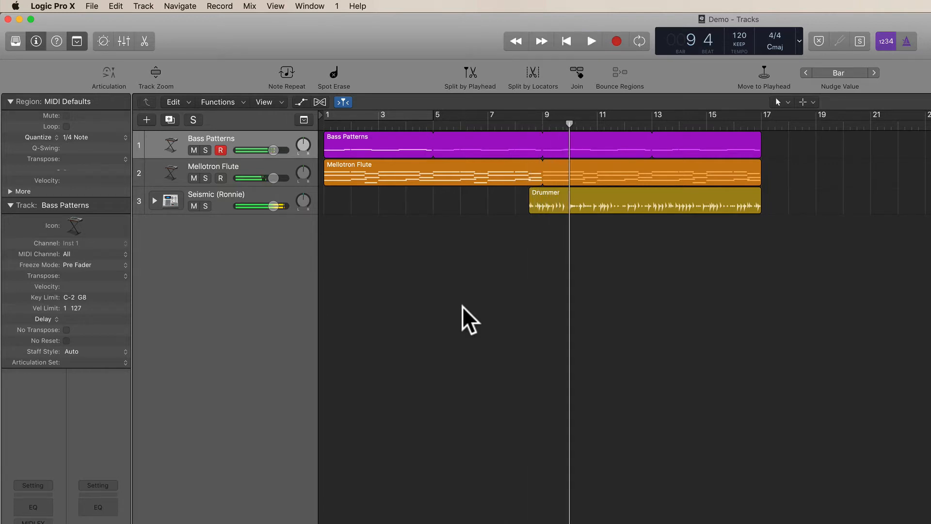
key(Return)
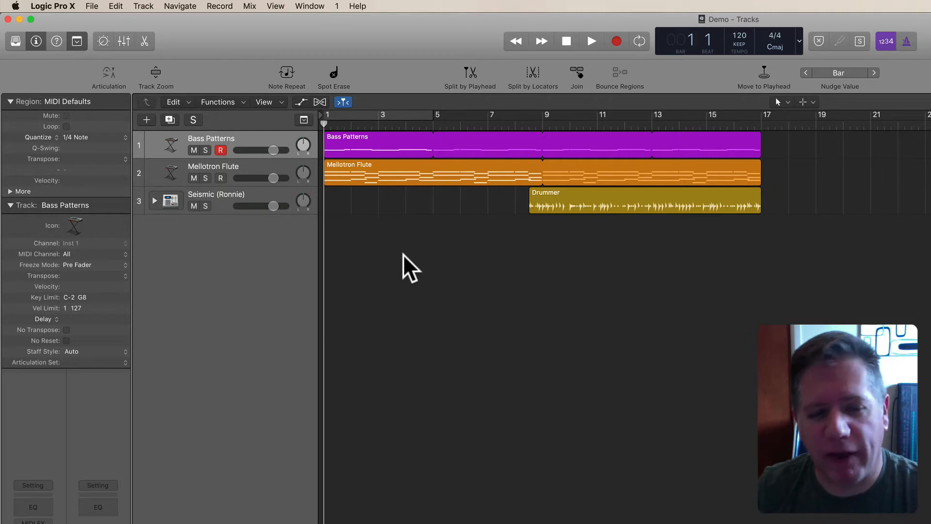
- Select the Mellotron Flute track and show track automation lanes
click(438, 267)
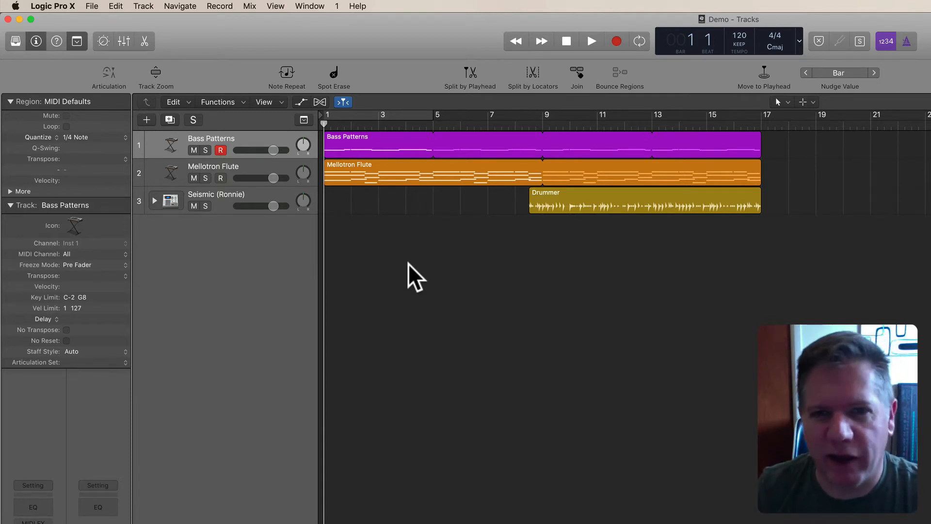
click(254, 168)
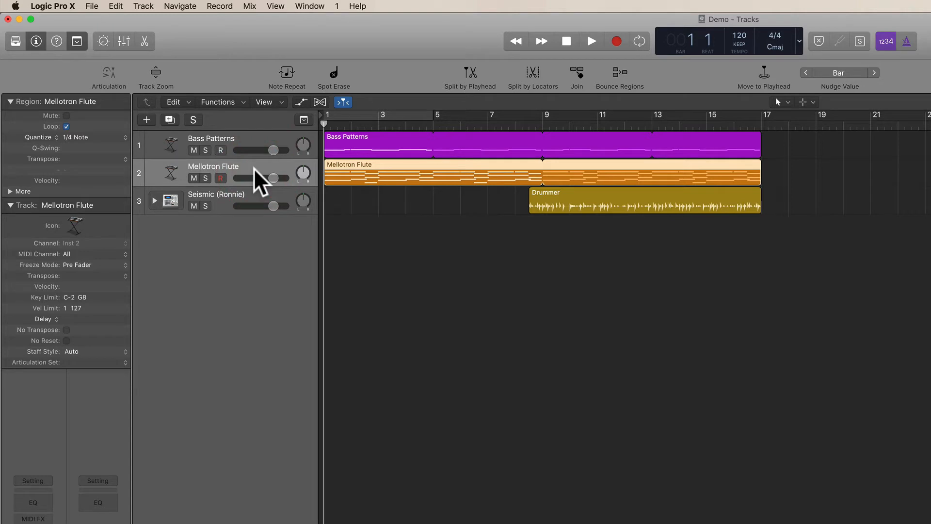
click(297, 102)
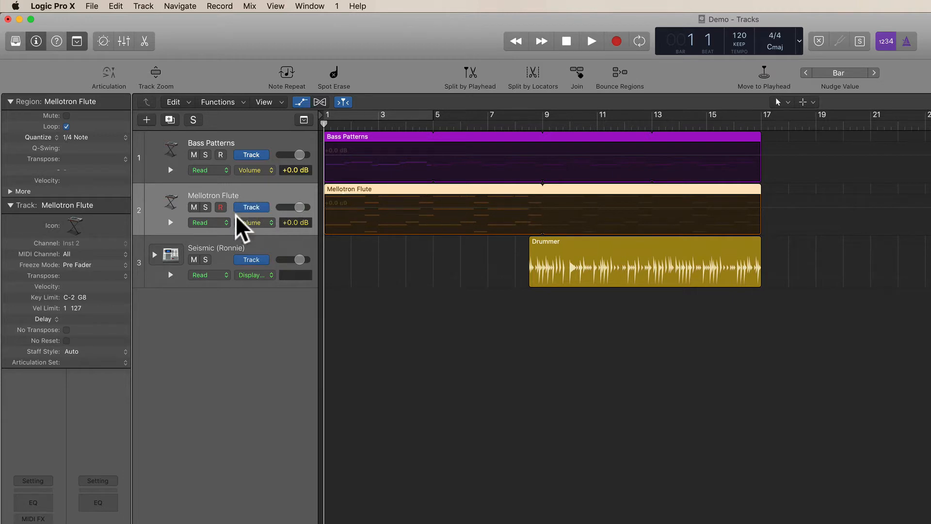
- Browse the Mellotron Flute automation parameter menu, including the Main and Alchemy submenus, then close it
click(262, 223)
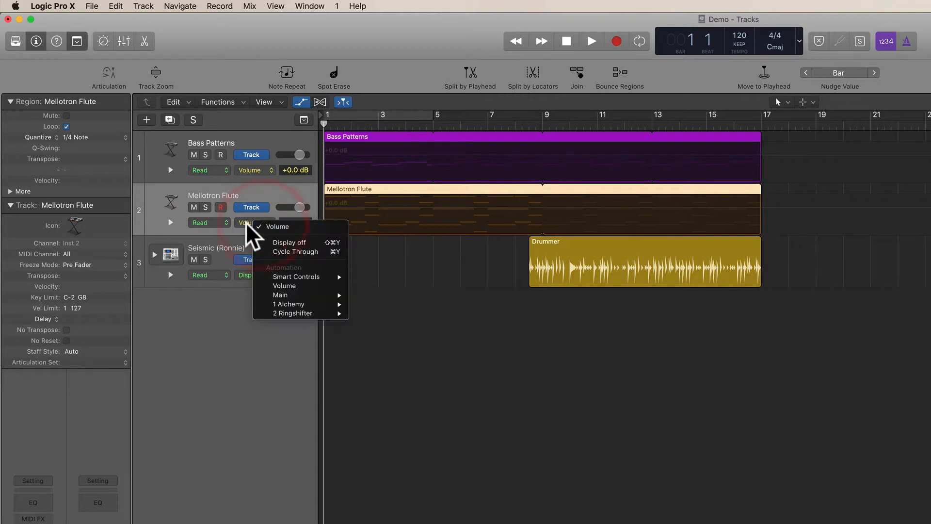
mouse_move(260, 274)
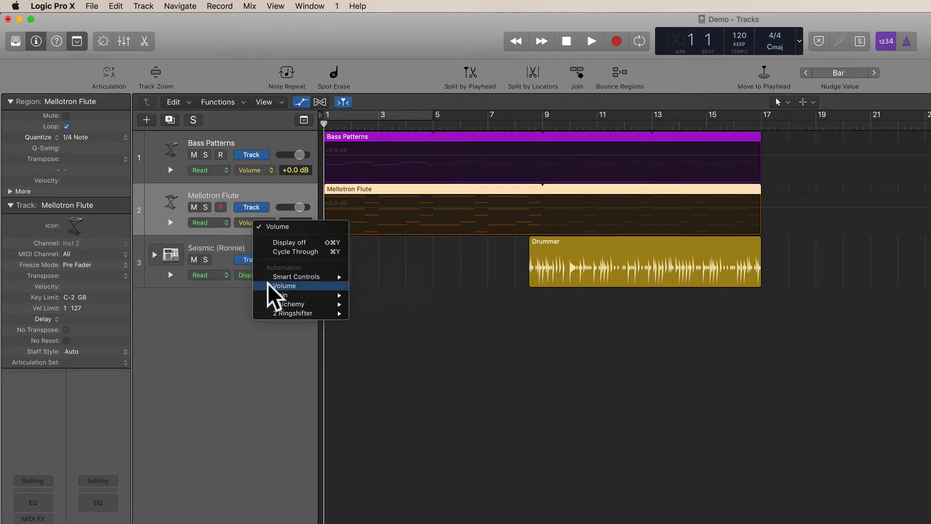
mouse_move(267, 295)
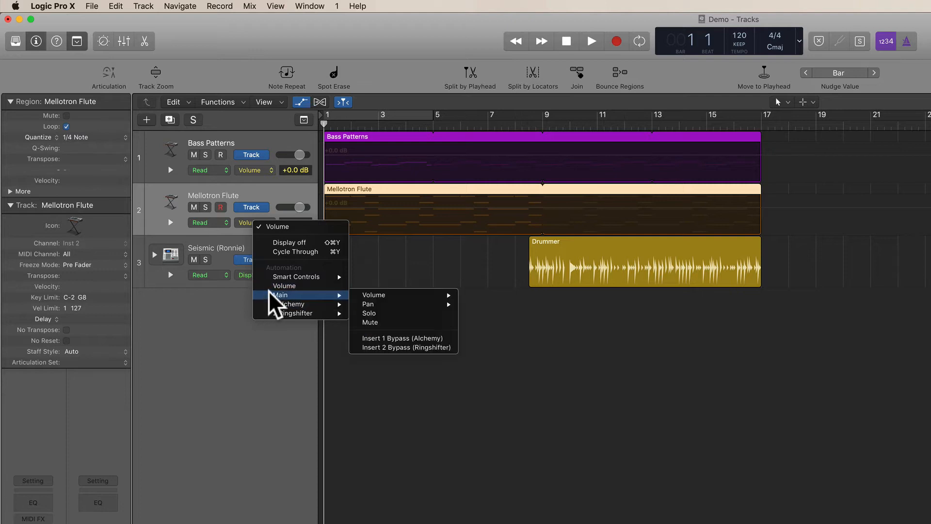
mouse_move(386, 296)
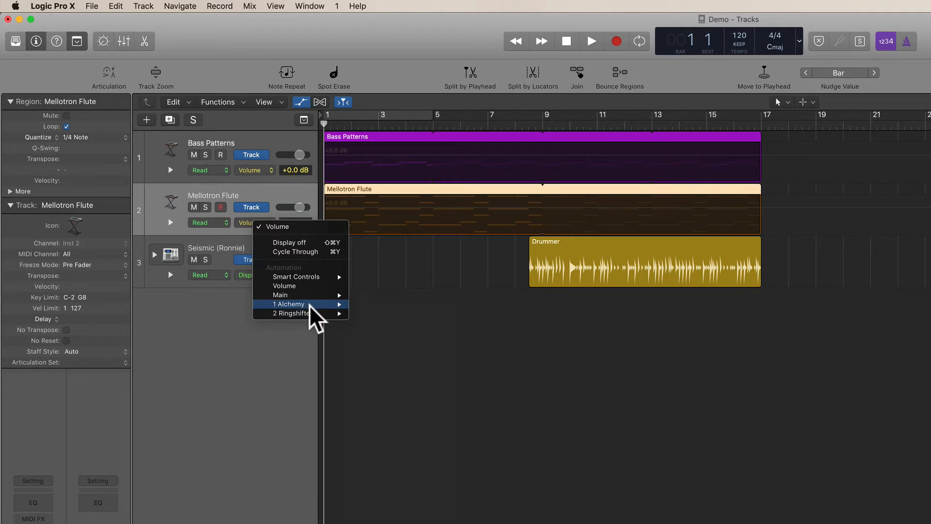
mouse_move(306, 315)
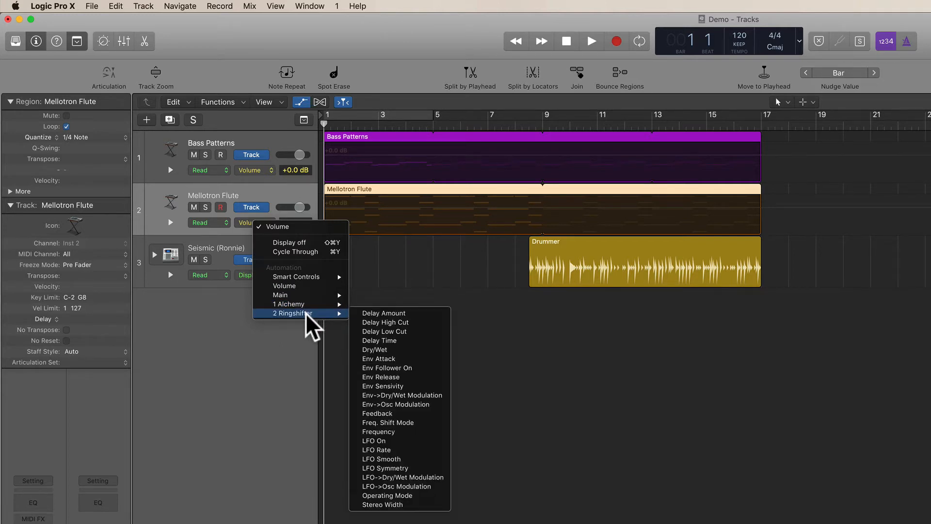
click(222, 307)
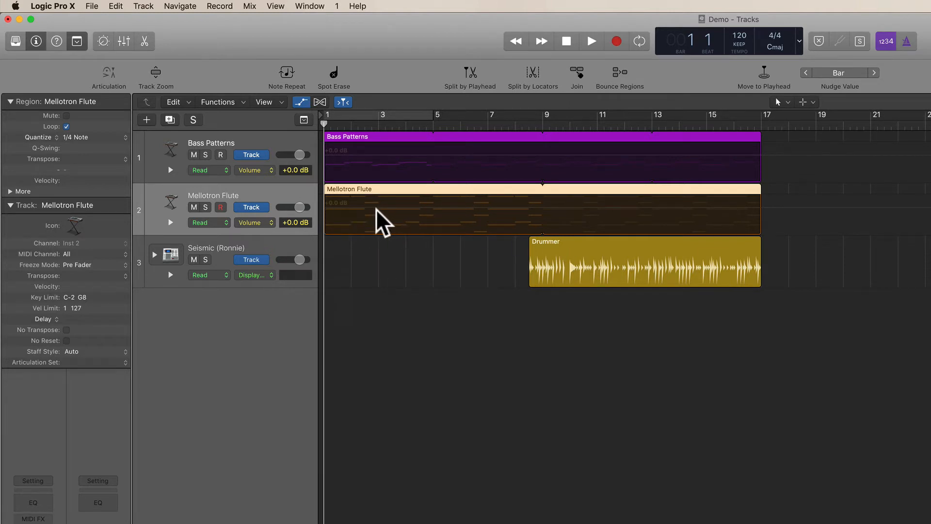
- Create a Mellotron Flute volume fade-in from -∞ dB at the start rising to +0.0 dB at bar 5
click(433, 207)
click(432, 207)
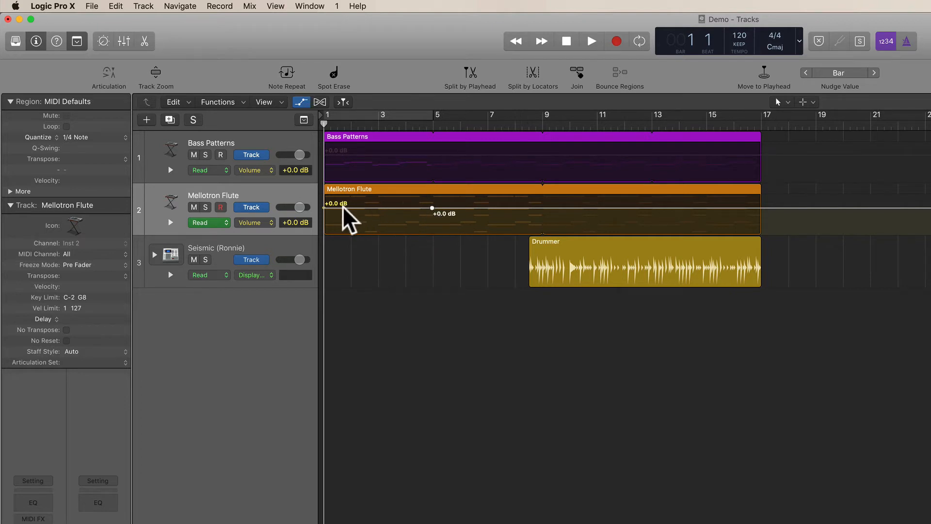
drag(323, 127, 548, 121)
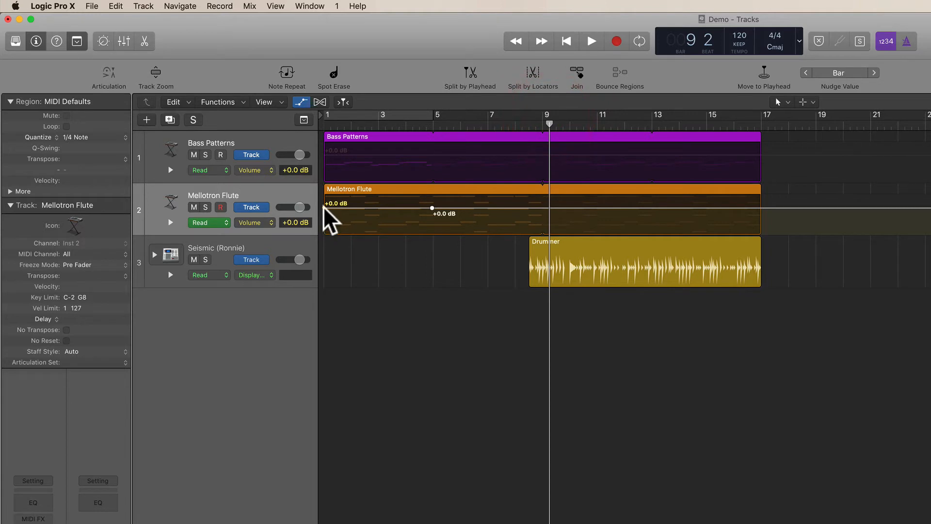
drag(322, 205, 326, 259)
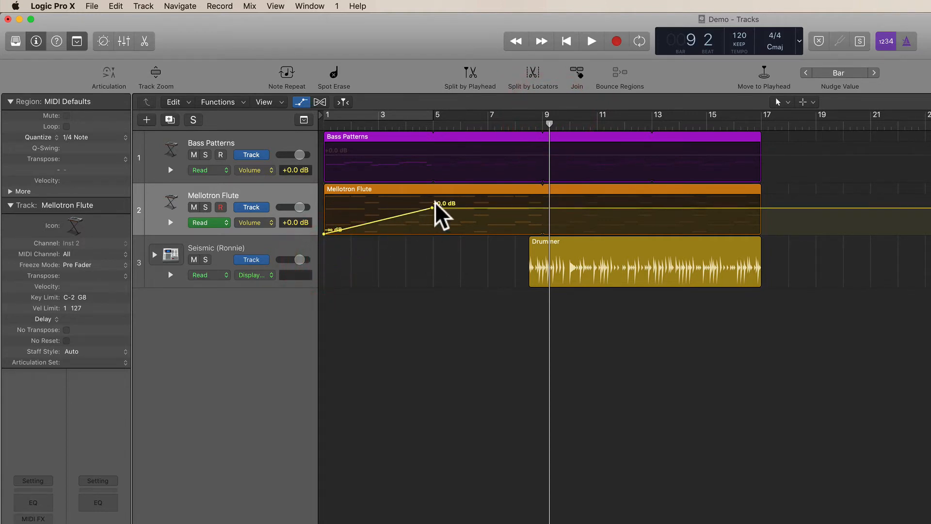
- Play the fade-in from the start, stop, and return the playhead to the beginning
key(Return)
key(space)
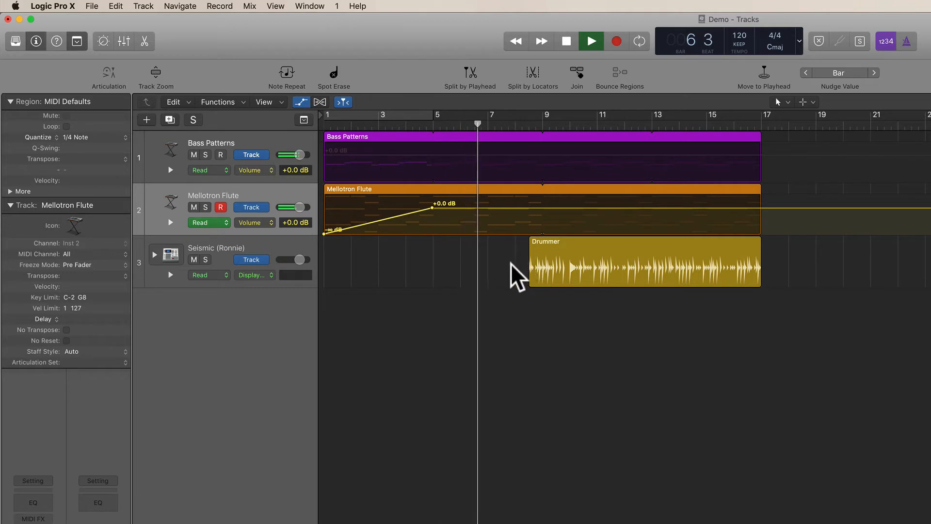
key(space)
key(Return)
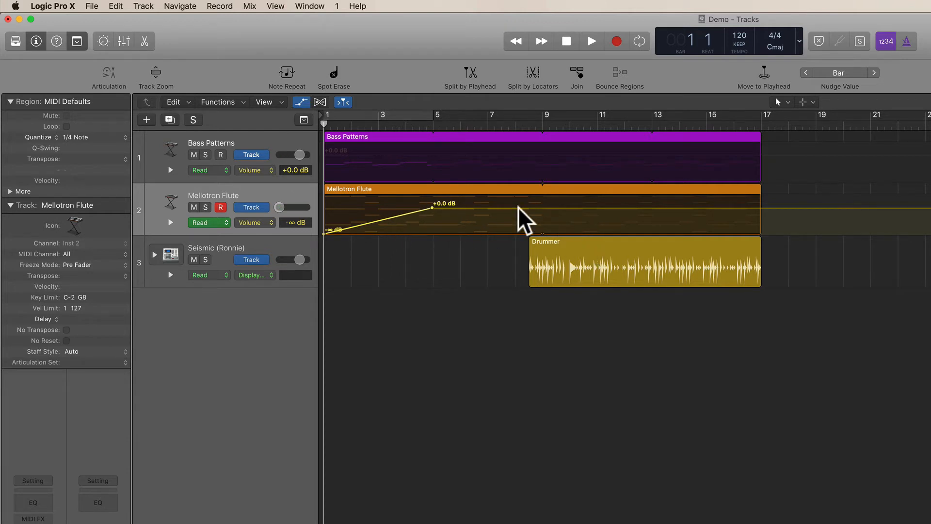
click(497, 207)
drag(472, 208, 473, 220)
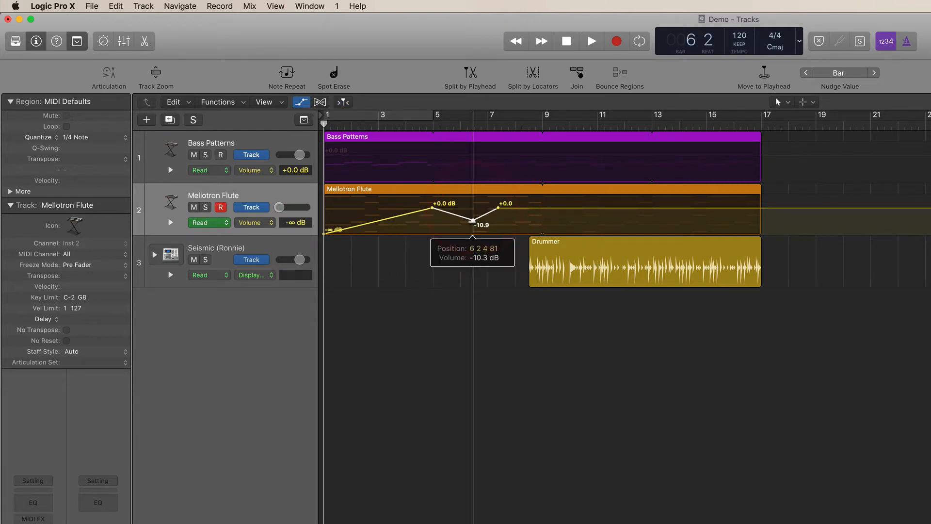
key(super+z)
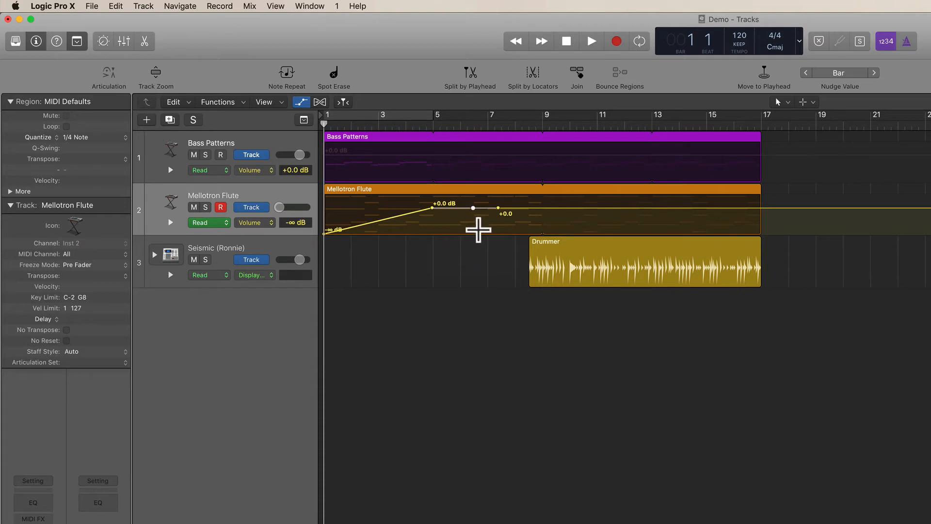
key(super+z)
key(super+z)
click(454, 318)
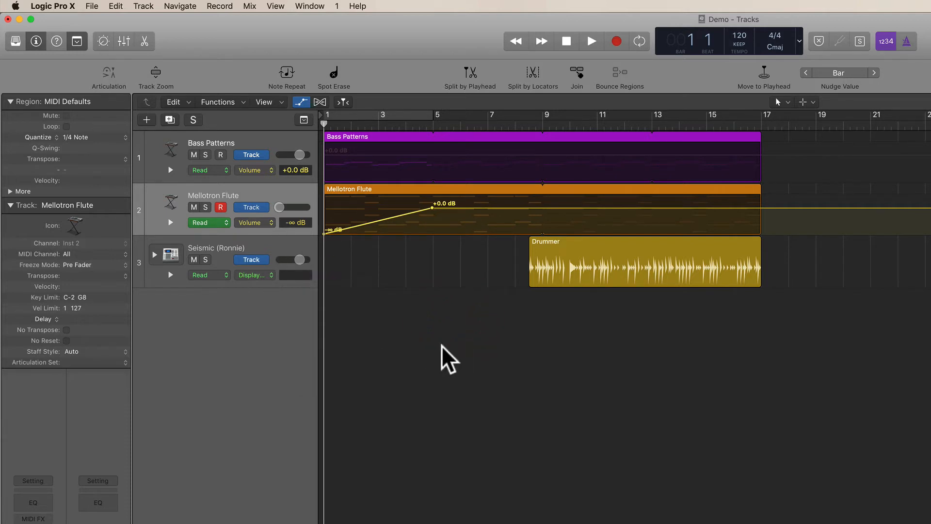
- Open the Ringshifter plug-in window on the Mellotron Flute channel and move it over the arrangement
click(245, 196)
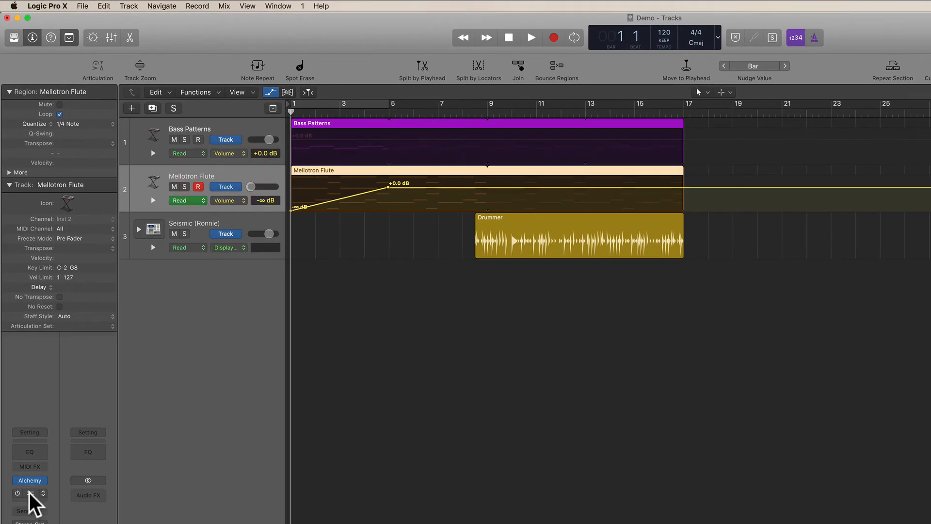
mouse_move(16, 492)
click(28, 493)
drag(270, 28, 694, 223)
- Solo the Mellotron Flute track, enable the Ringshifter, and play from bar 6 to audition it
click(413, 109)
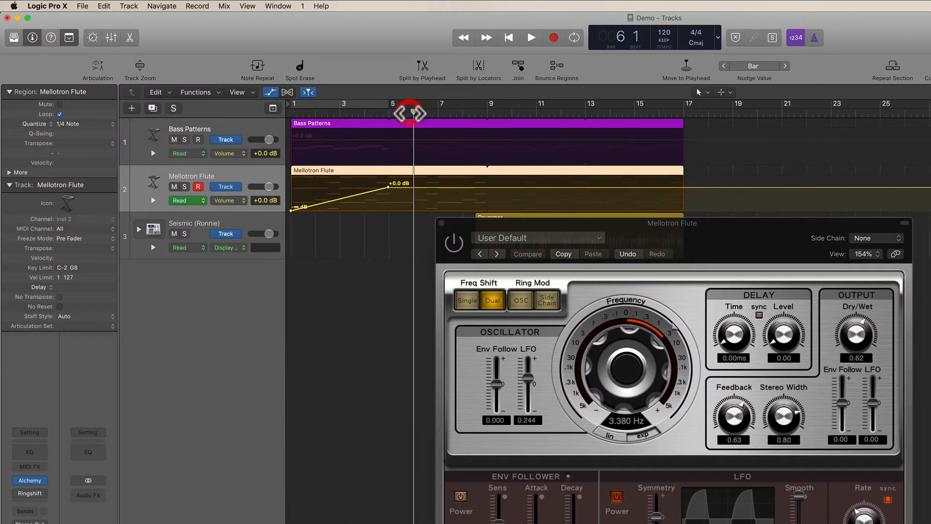
click(184, 186)
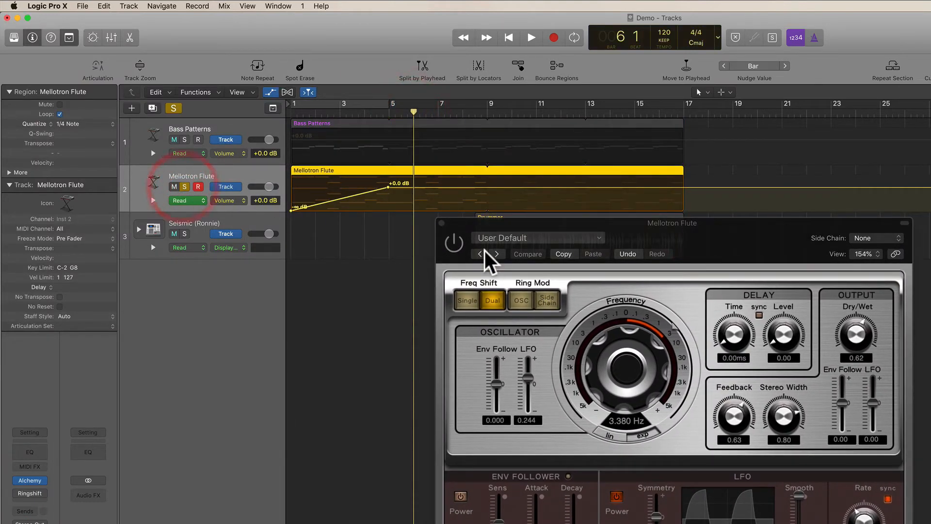
click(454, 242)
key(space)
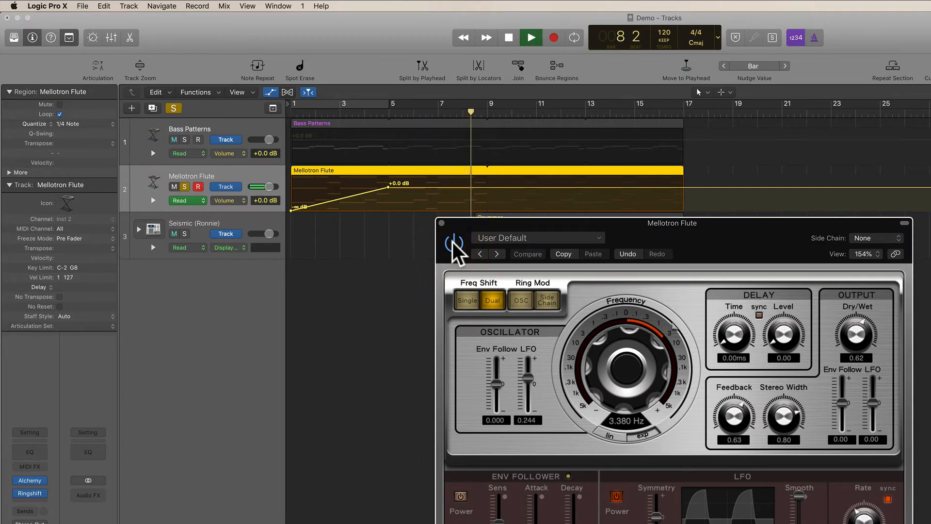
key(space)
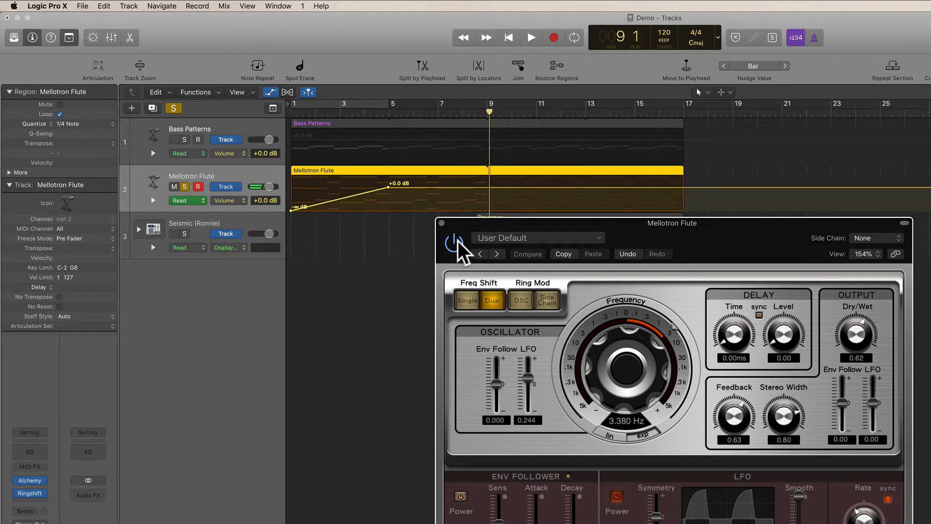
- Bypass the Ringshifter and play again to compare the sound
click(455, 242)
key(space)
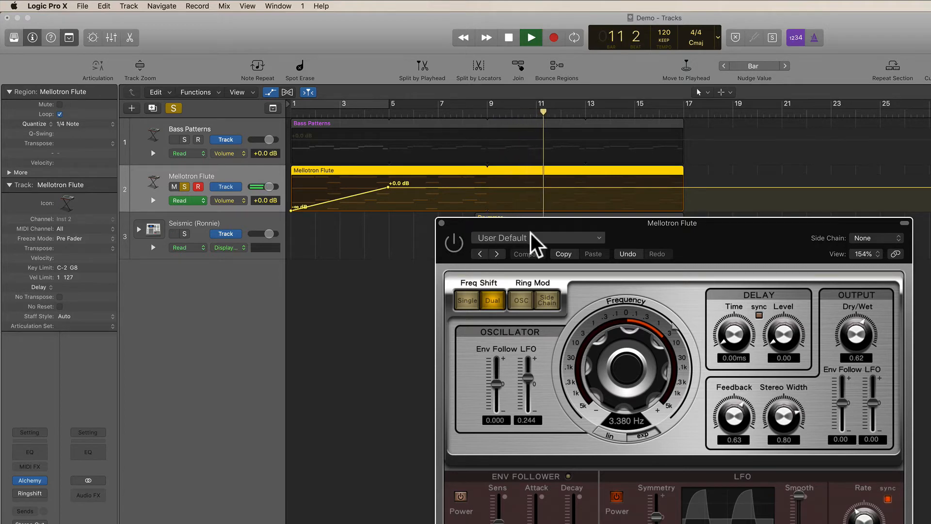
key(space)
- Move the Ringshifter window lower and toggle the plug-in's power
drag(466, 222, 397, 294)
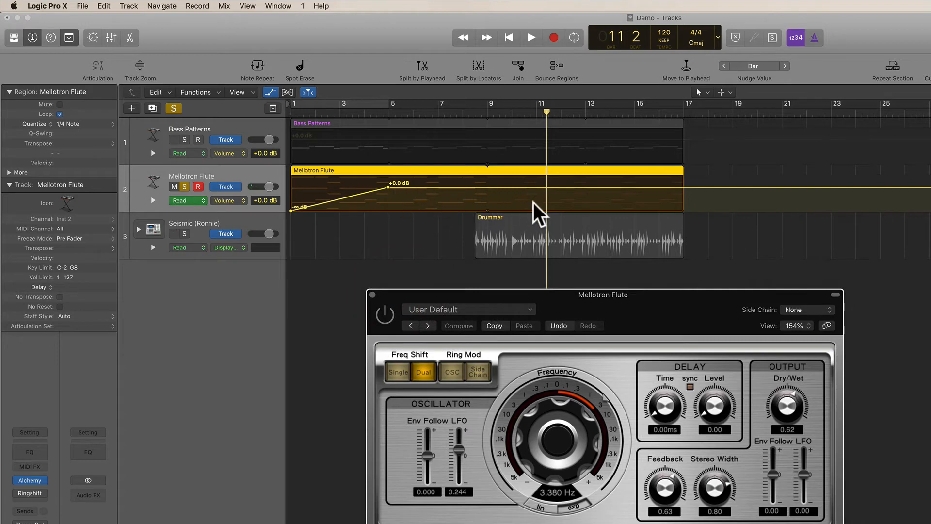
drag(535, 112, 536, 115)
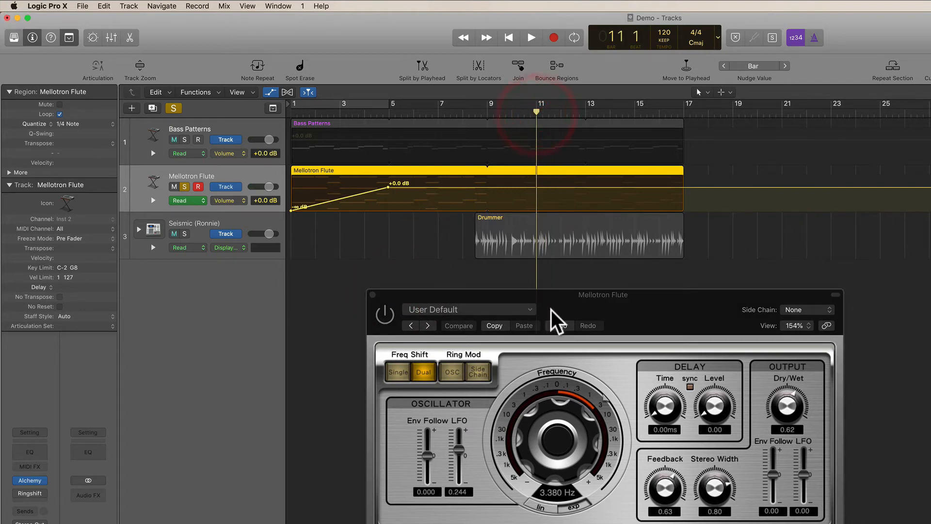
click(573, 309)
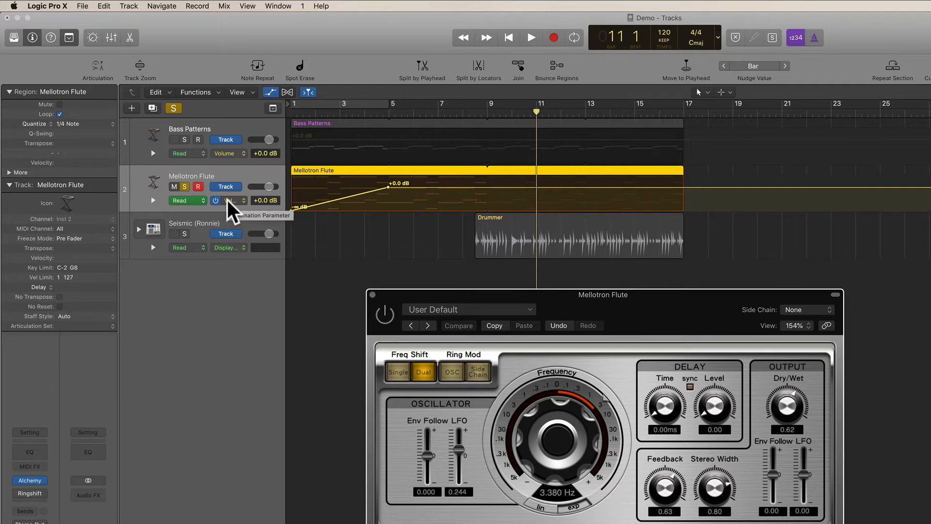
click(386, 316)
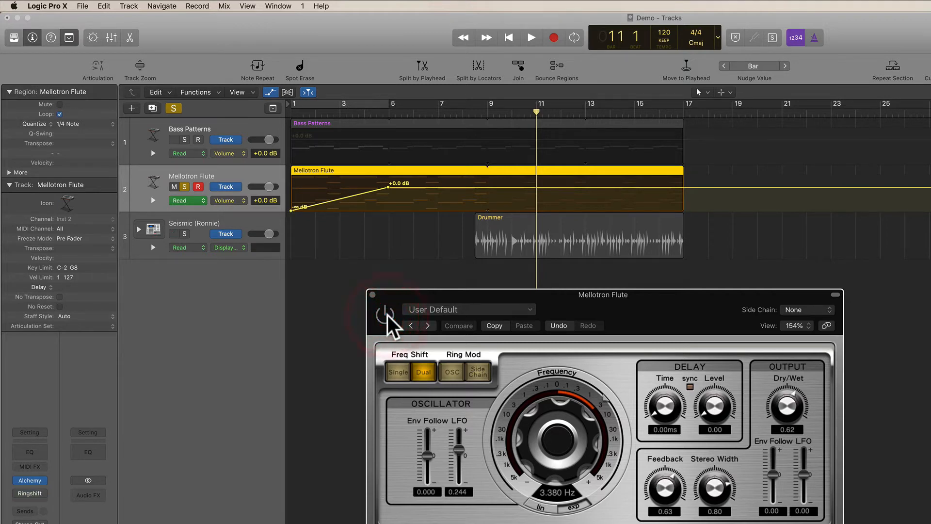
- Switch the Mellotron Flute automation lane to Main > Insert 2 Bypass (Ringshifter)
click(225, 200)
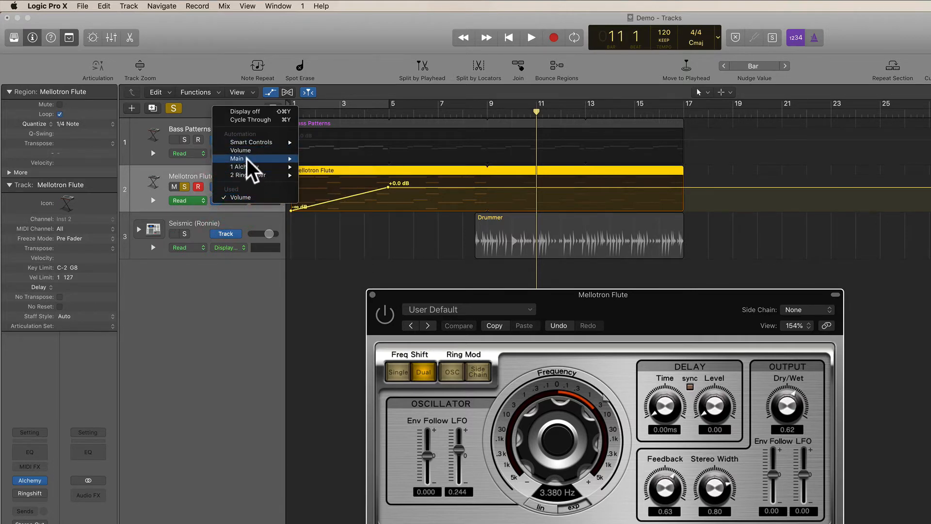
mouse_move(247, 157)
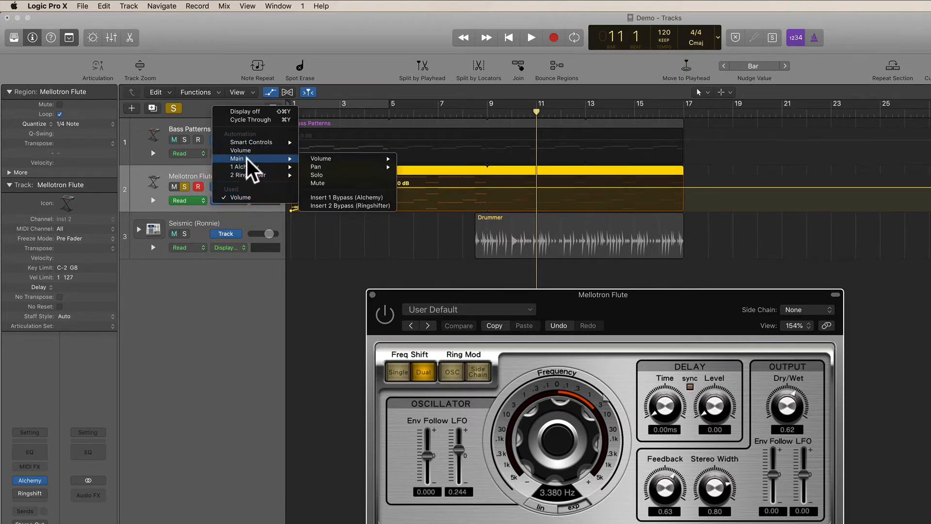
click(308, 205)
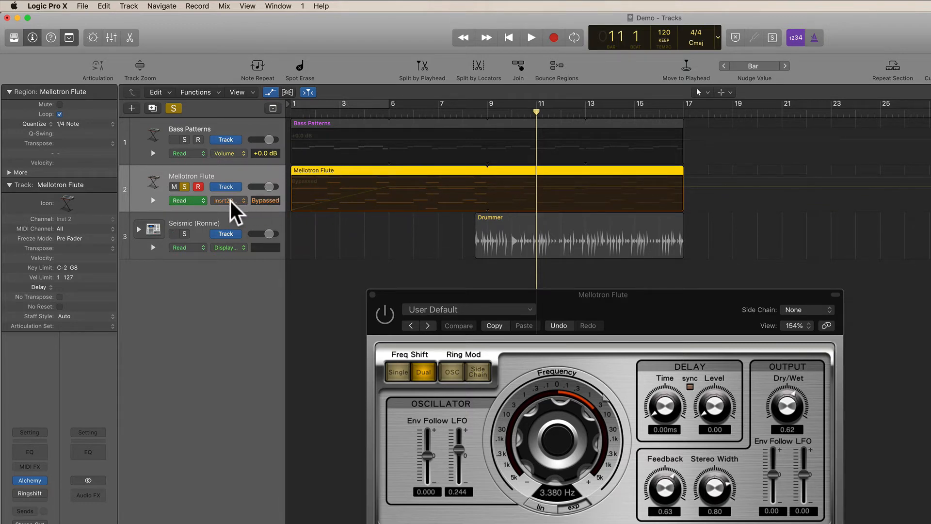
click(536, 187)
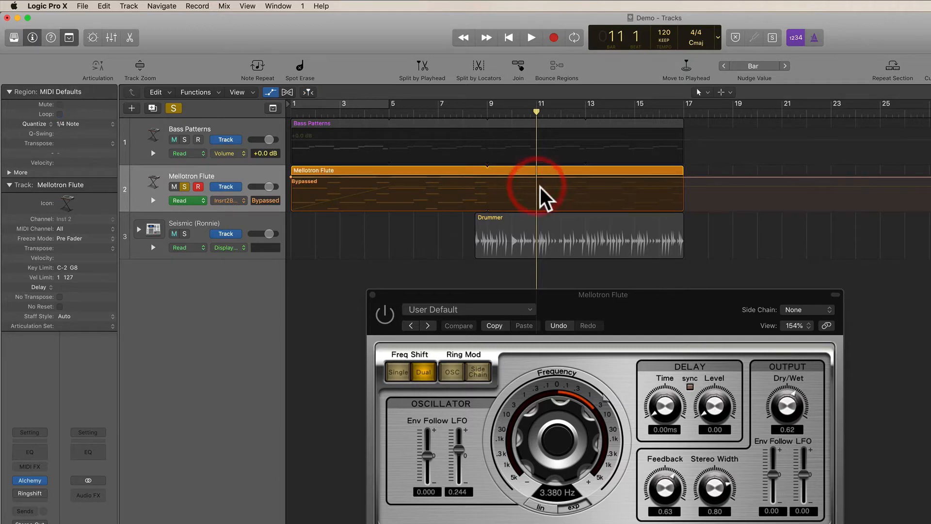
- Add a bypass automation point at bar 11 on the Mellotron Flute lane and lower it to switch the Ringshifter on
click(536, 177)
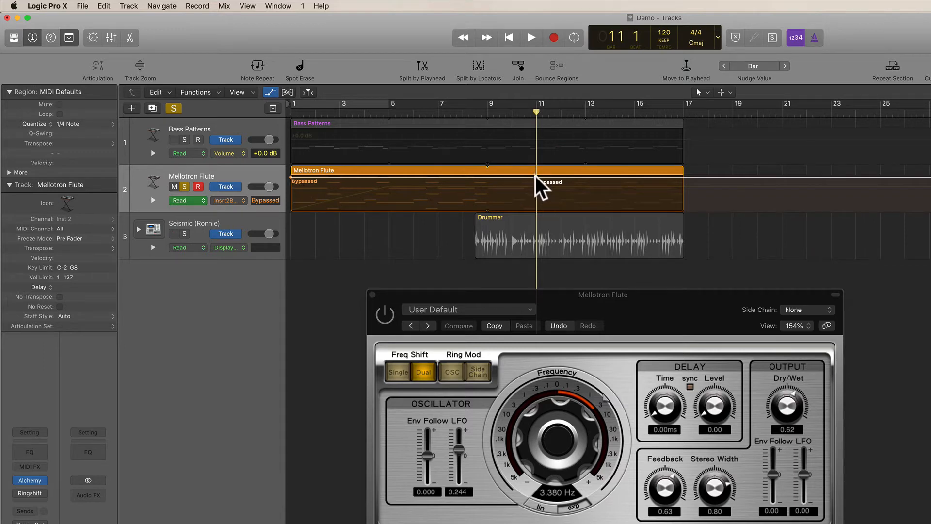
drag(536, 177, 535, 211)
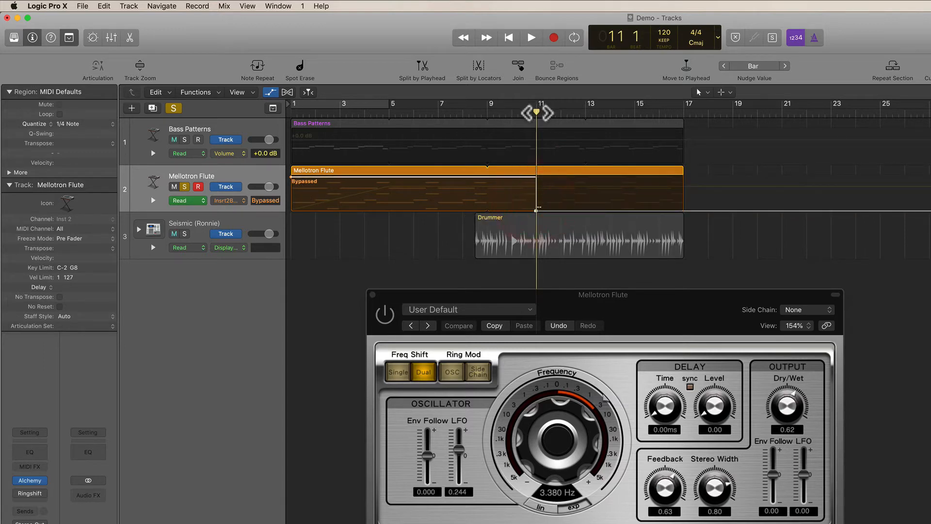
- Move the playhead to bar 8 and play through the automated bypass change
drag(536, 109, 469, 110)
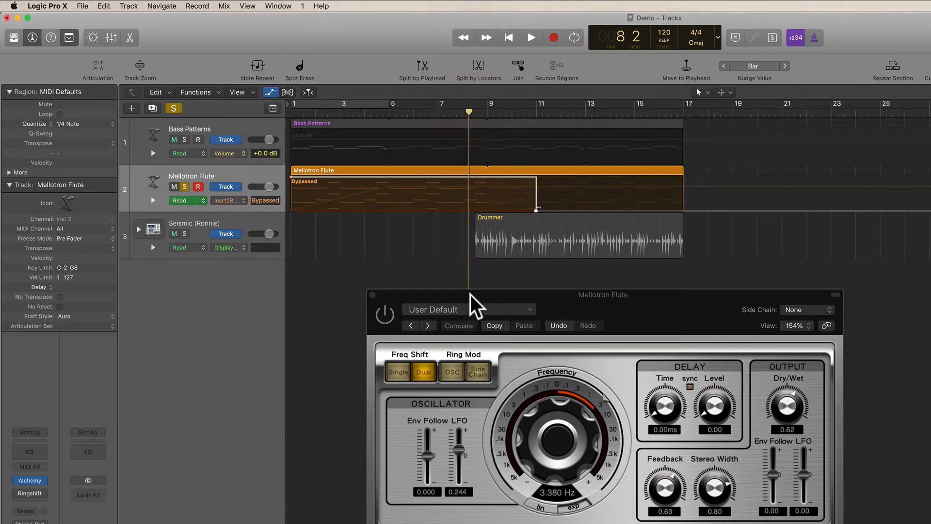
key(space)
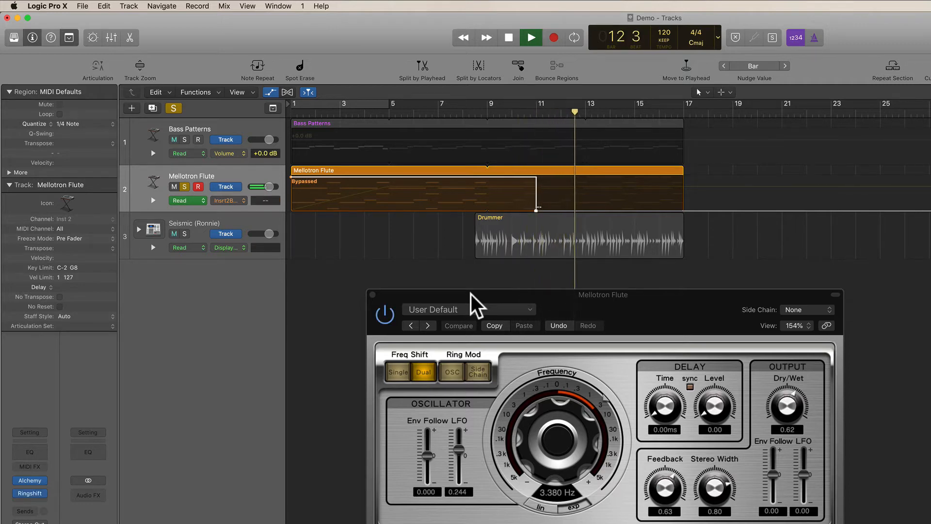
key(space)
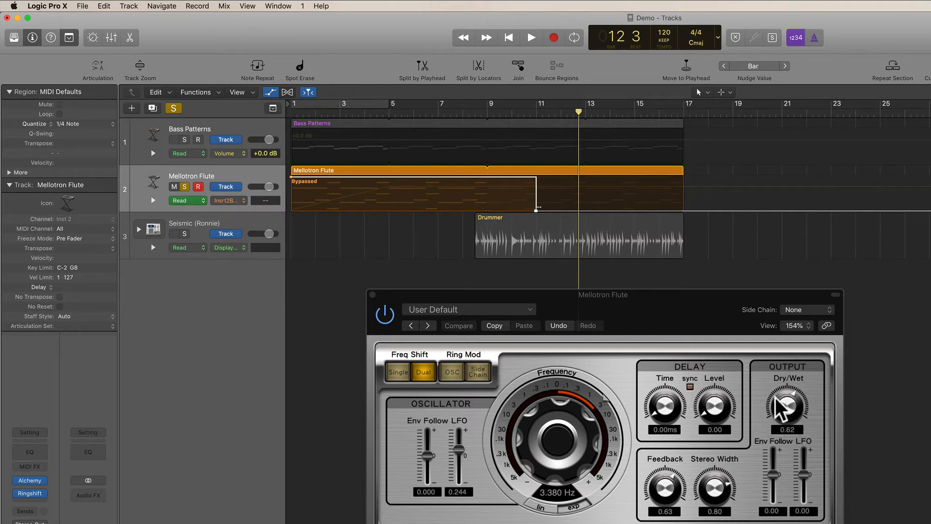
- Set the Ringshifter Dry/Wet to 1.00 and close the plug-in window
drag(795, 407, 676, 274)
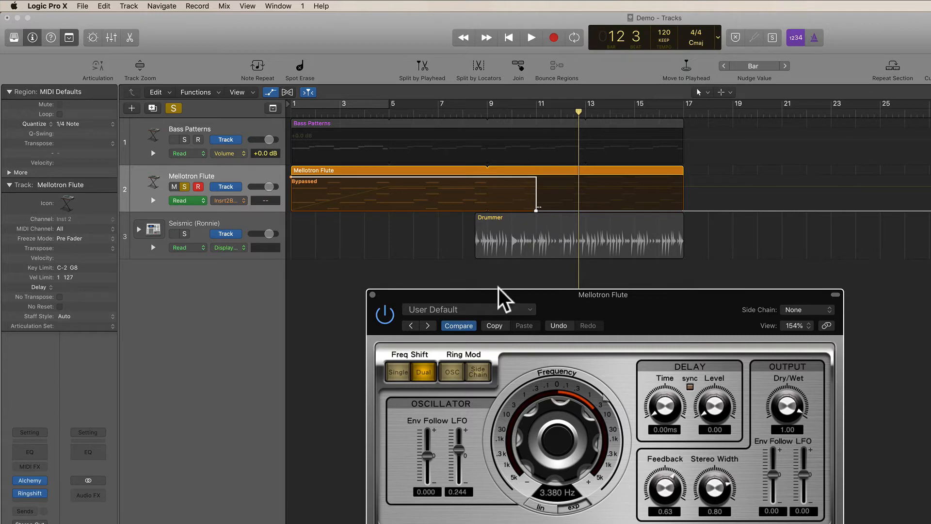
click(604, 303)
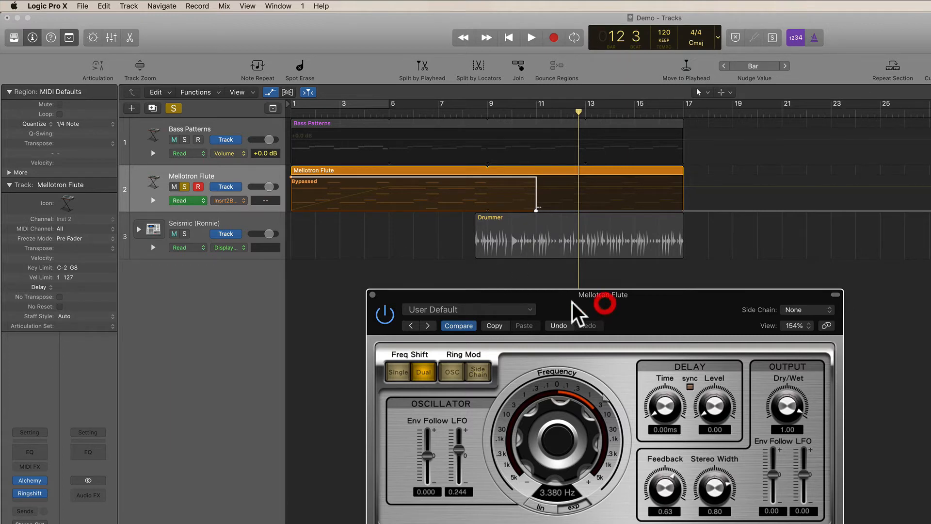
click(371, 294)
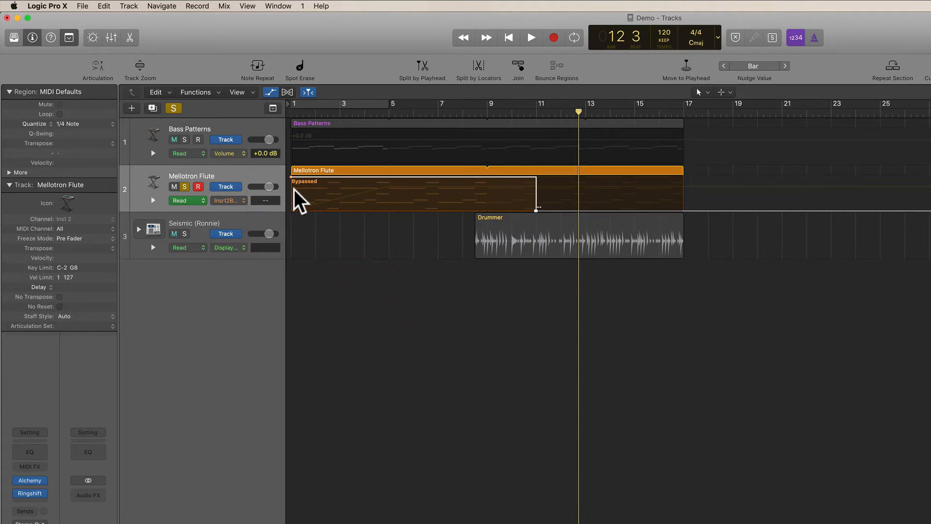
- Hide the track automation lanes
click(259, 172)
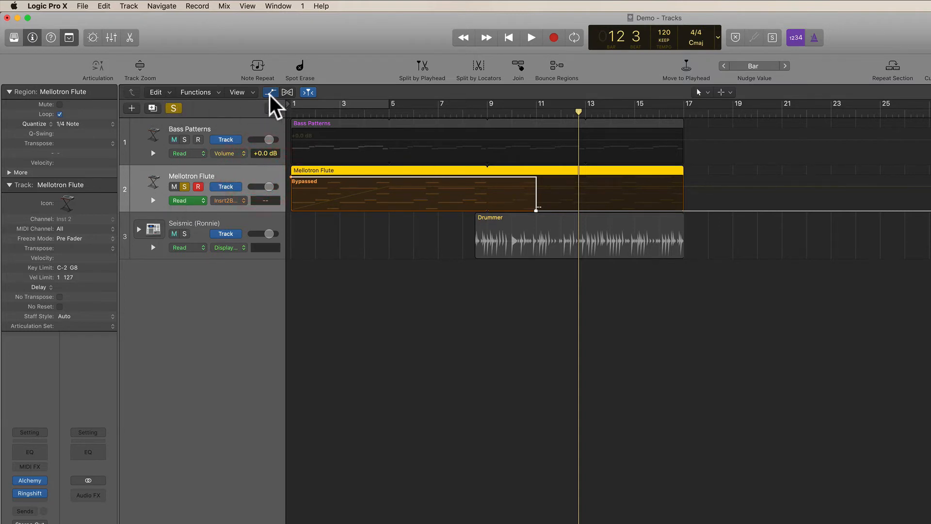
click(273, 108)
click(424, 305)
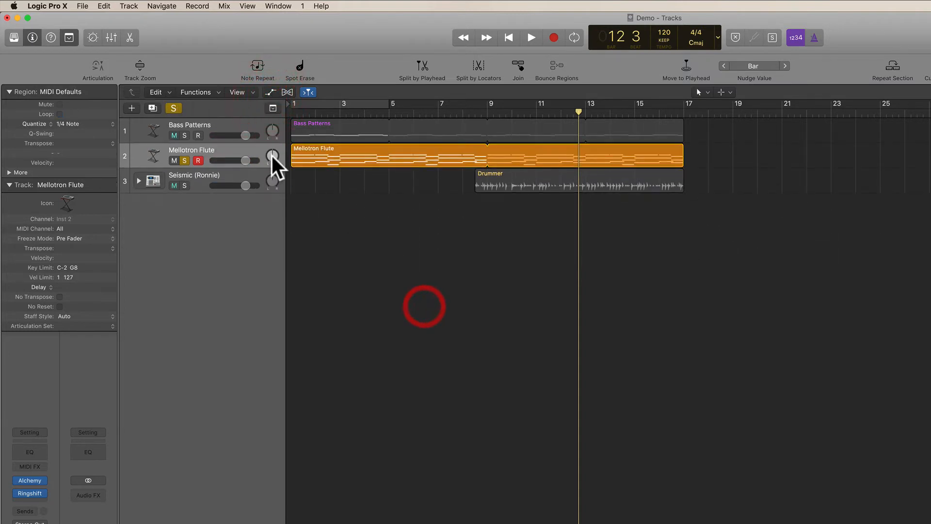
- Unsolo Mellotron Flute, solo Bass Patterns, and play from the start of the project
click(184, 159)
click(229, 126)
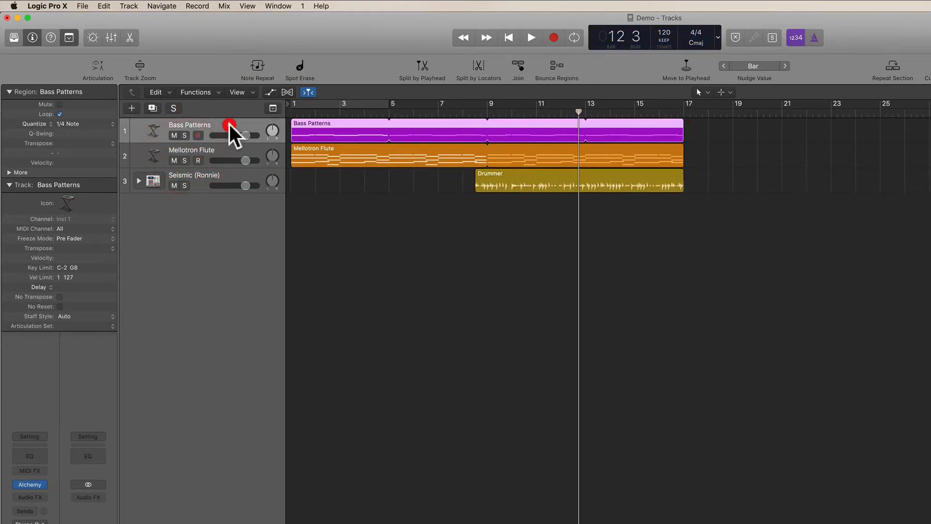
click(185, 135)
key(Return)
key(space)
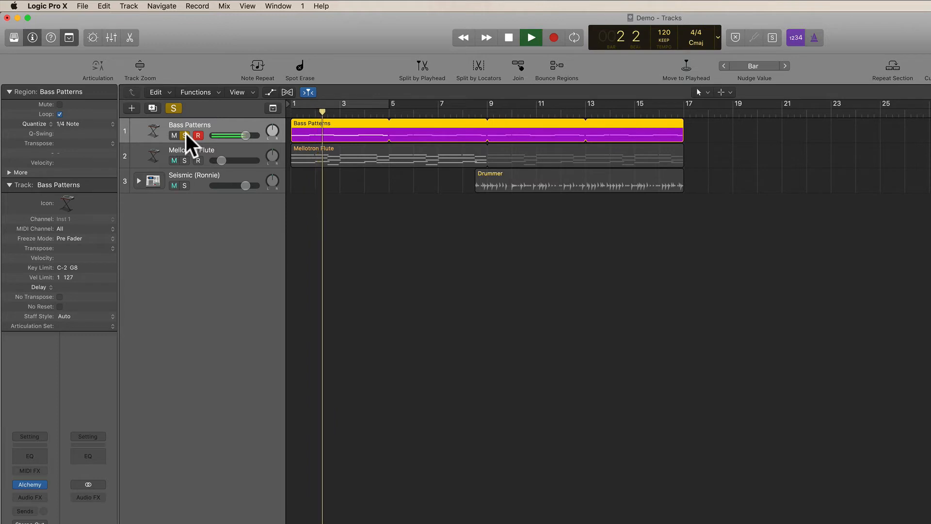
key(space)
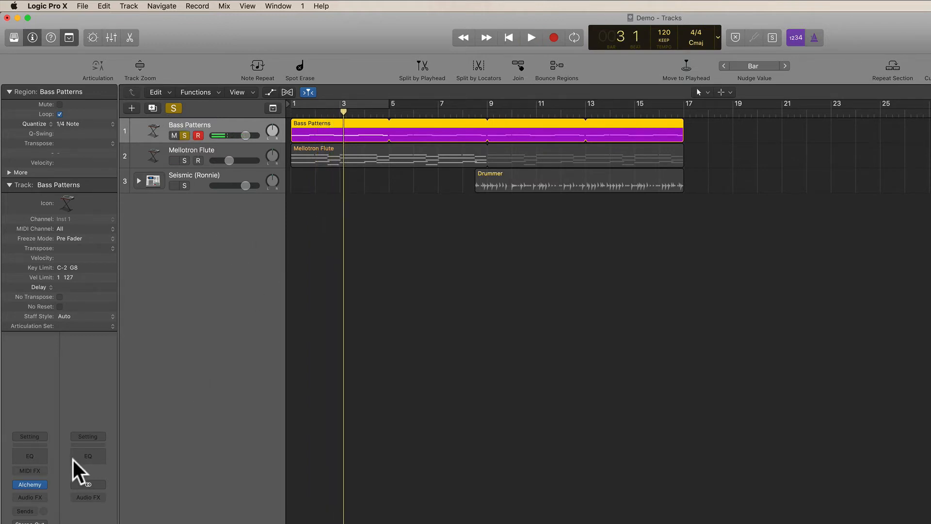
- Open the Alchemy instrument on Bass Patterns and look through its Browse, Simple and Advanced views
click(27, 481)
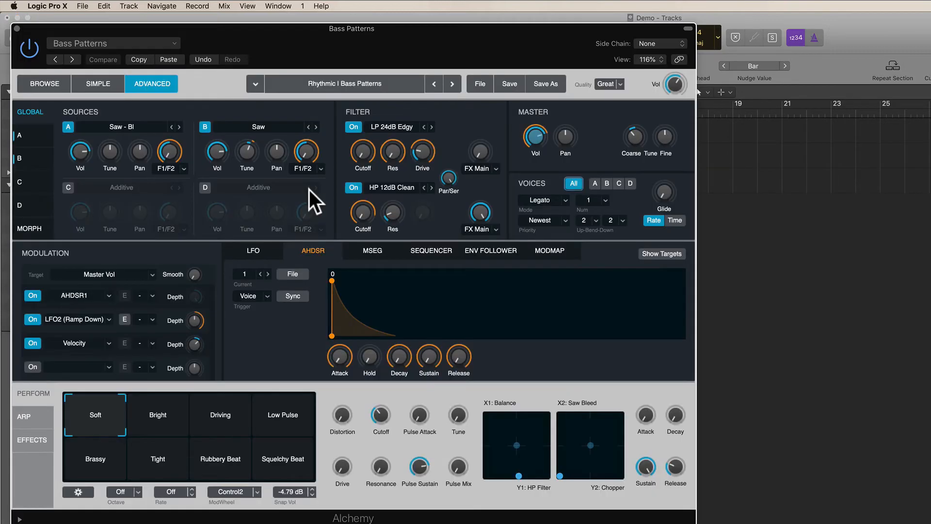
drag(313, 38, 567, 167)
drag(466, 137, 466, 137)
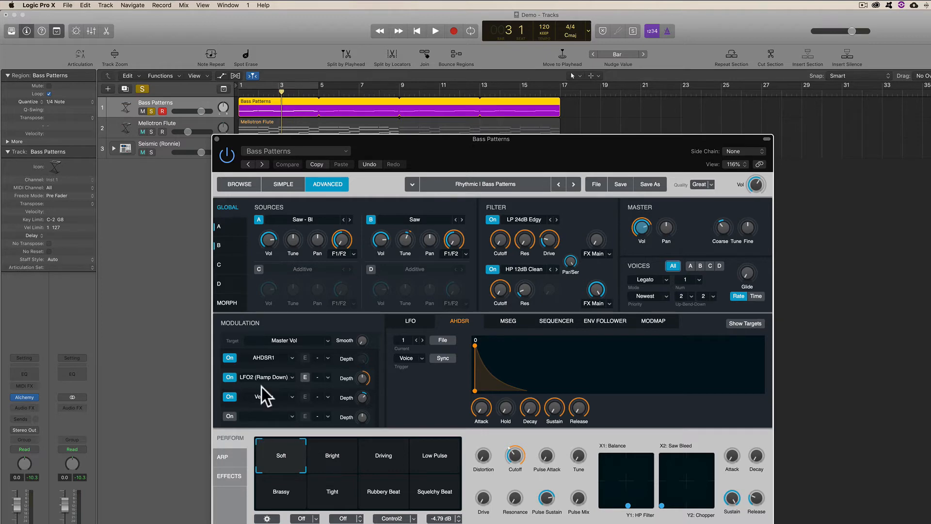
click(240, 184)
click(285, 184)
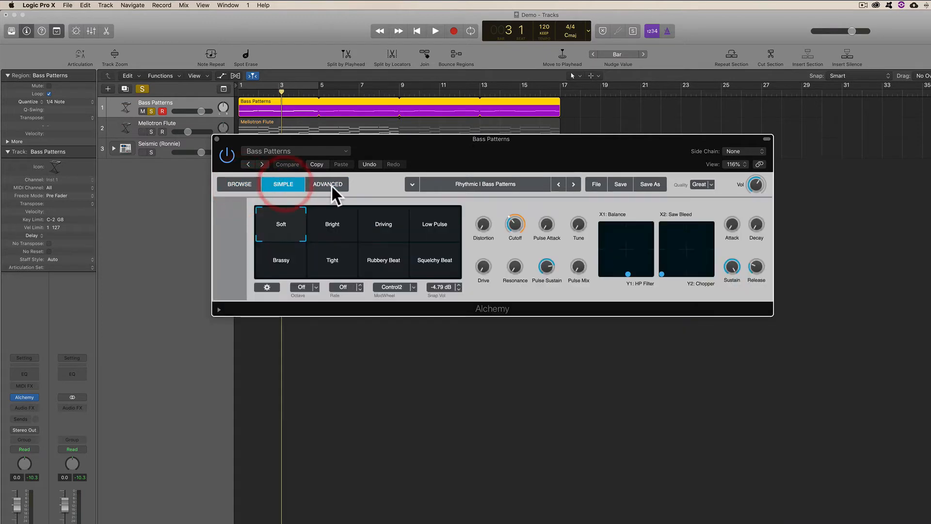
click(332, 186)
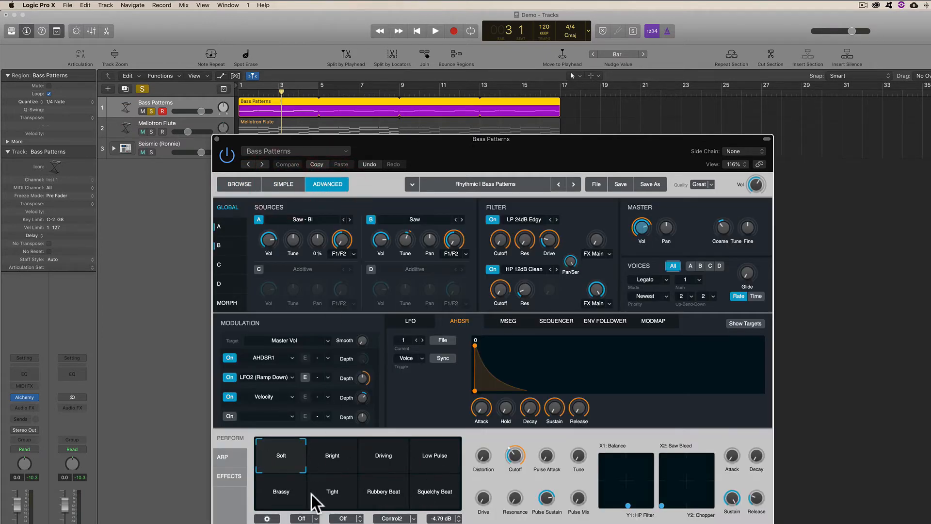
- Audition the Alchemy Perform pads by switching between Soft, Driving, Bright and Tight, ending on Soft
click(286, 463)
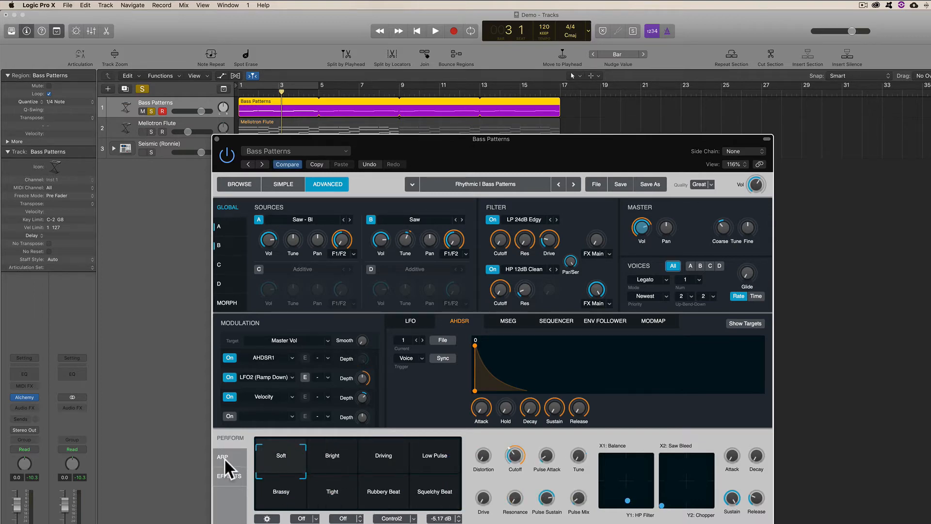
click(224, 439)
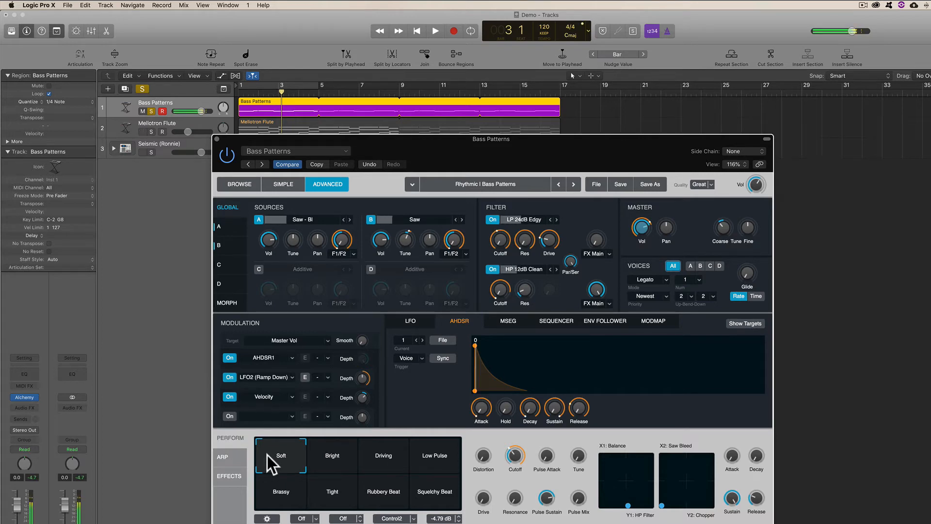
click(387, 459)
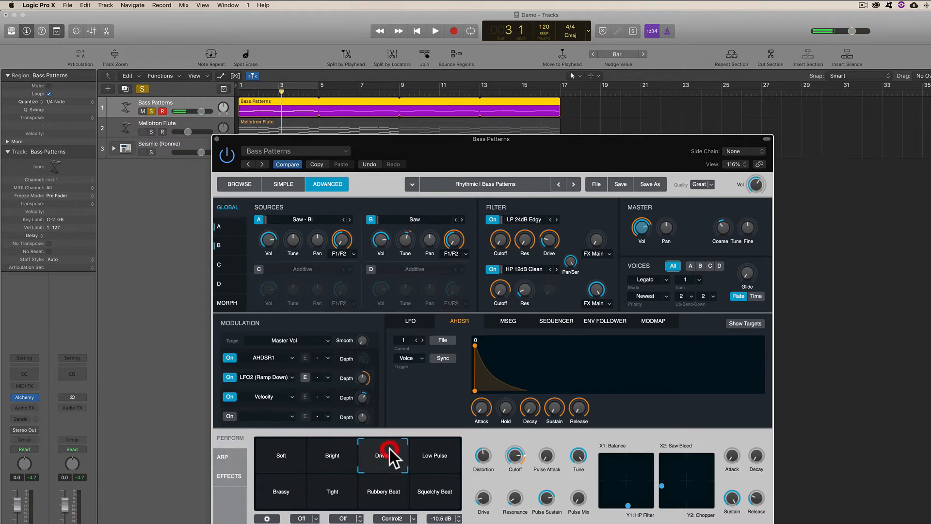
click(346, 445)
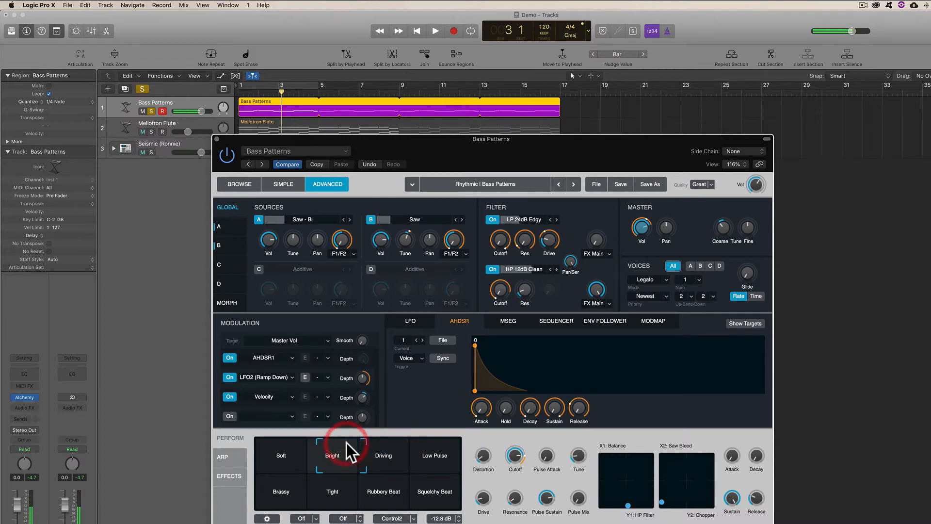
click(320, 498)
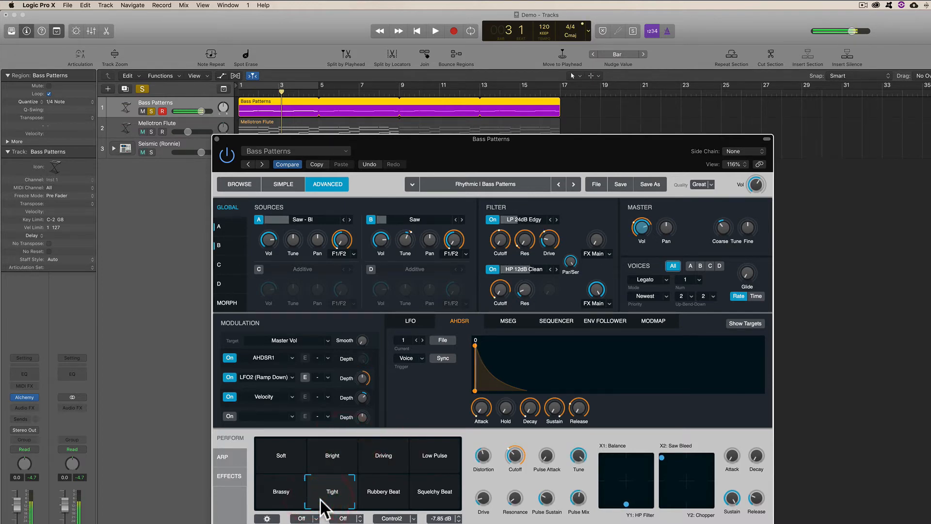
click(280, 439)
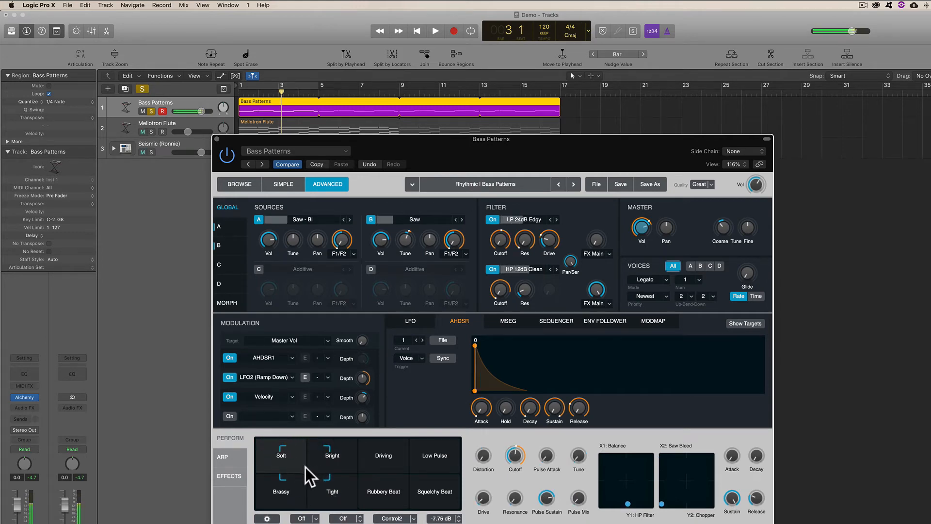
drag(304, 467, 267, 438)
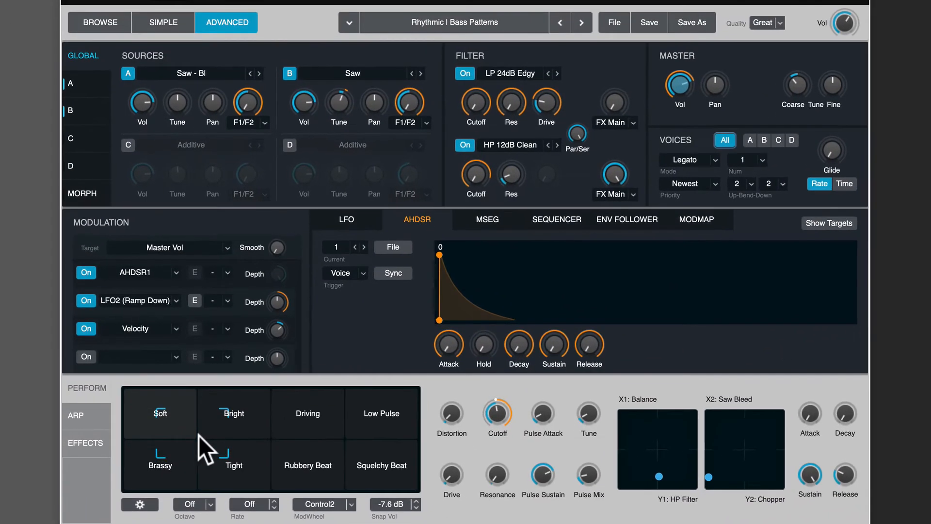
click(340, 491)
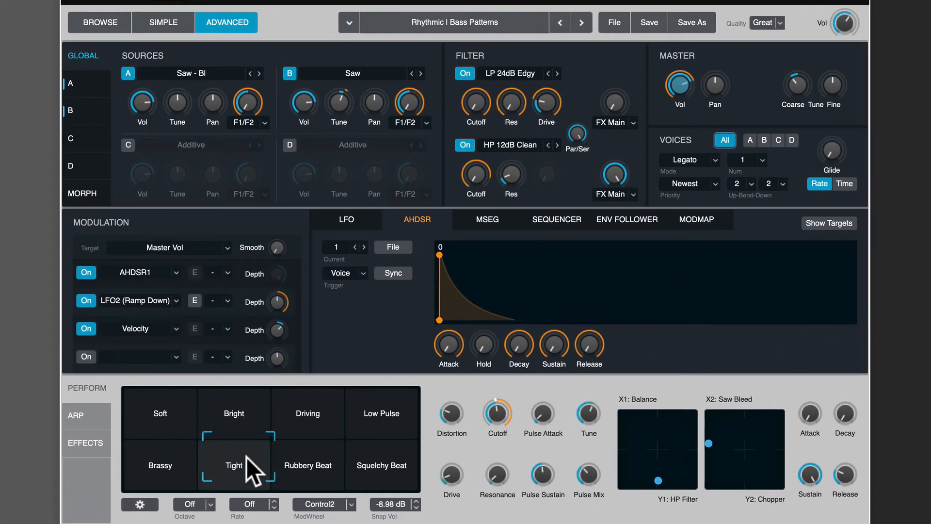
click(387, 483)
drag(315, 451, 118, 397)
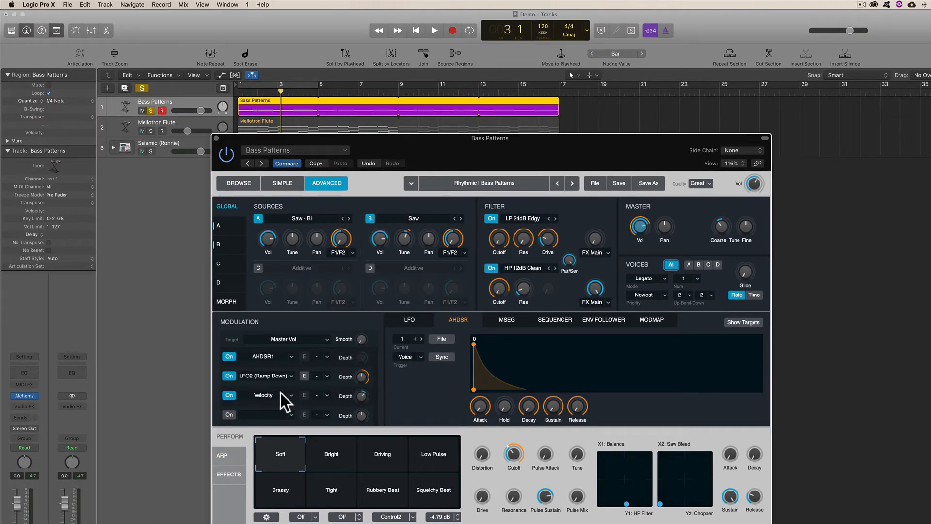
- Move the Alchemy window aside and set the Bass Patterns track's automation mode to Latch
drag(377, 144, 481, 130)
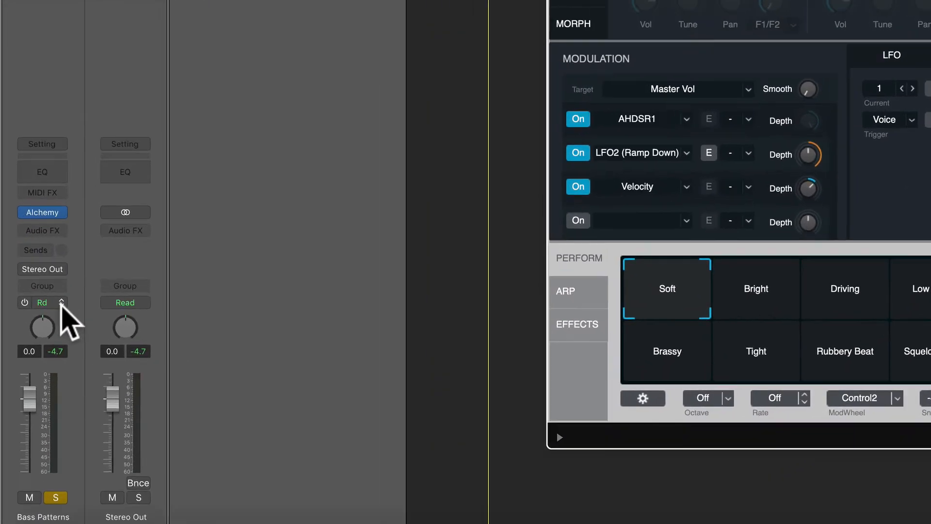
click(60, 303)
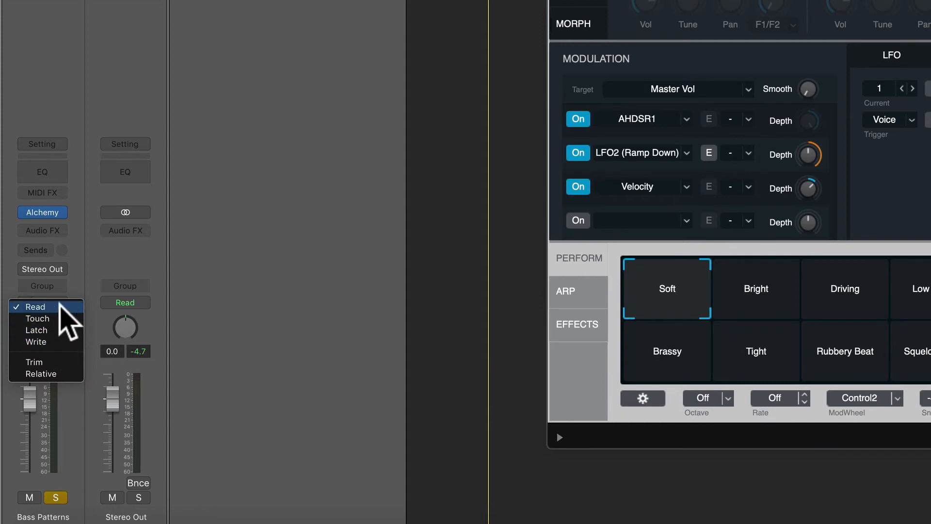
click(130, 256)
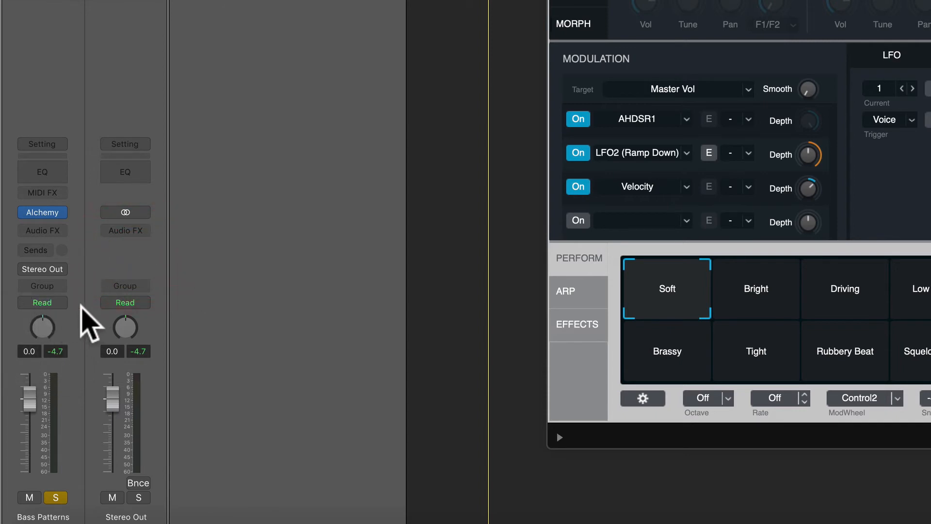
key(x)
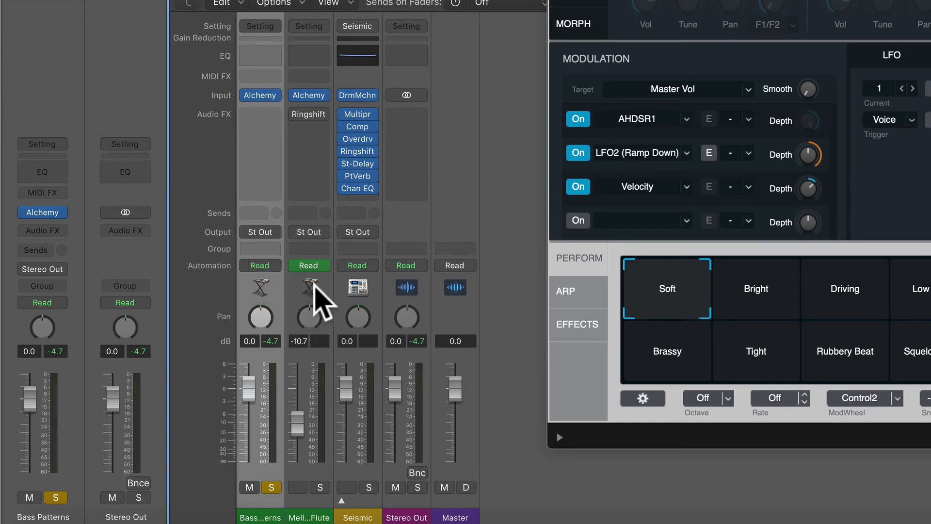
key(x)
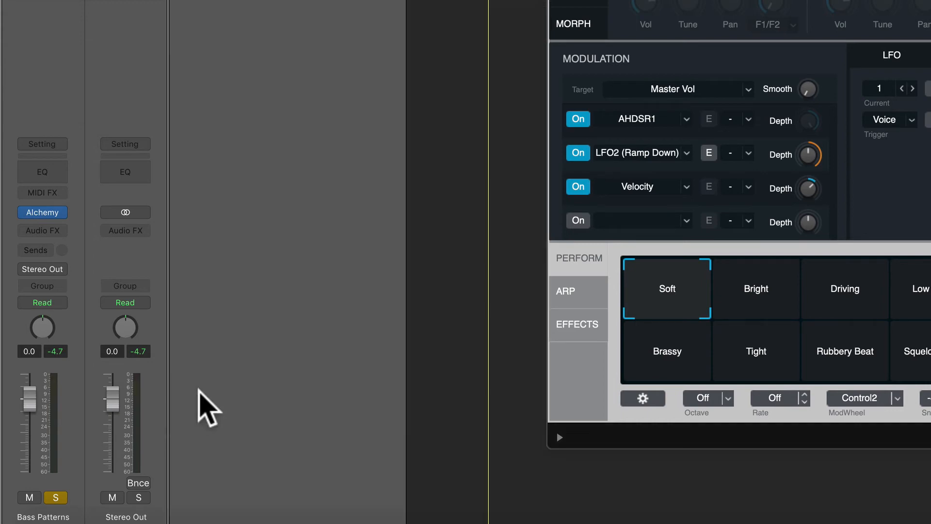
click(61, 302)
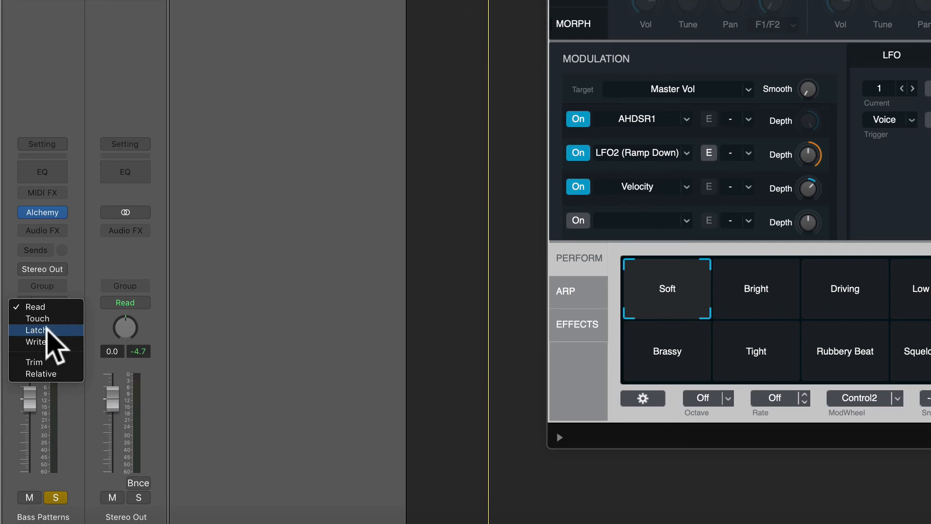
click(47, 330)
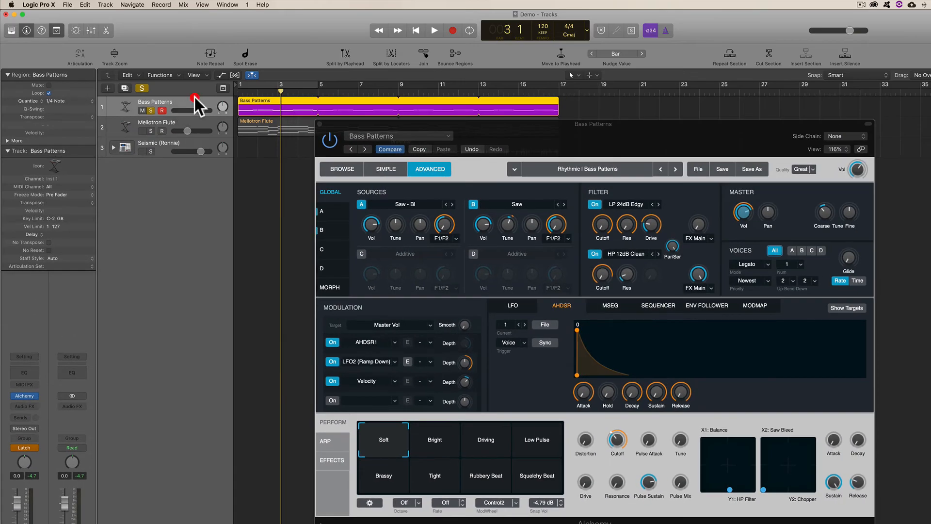
- Play from the project start and record Latch automation by moving across the Alchemy Perform pad
click(195, 97)
key(Return)
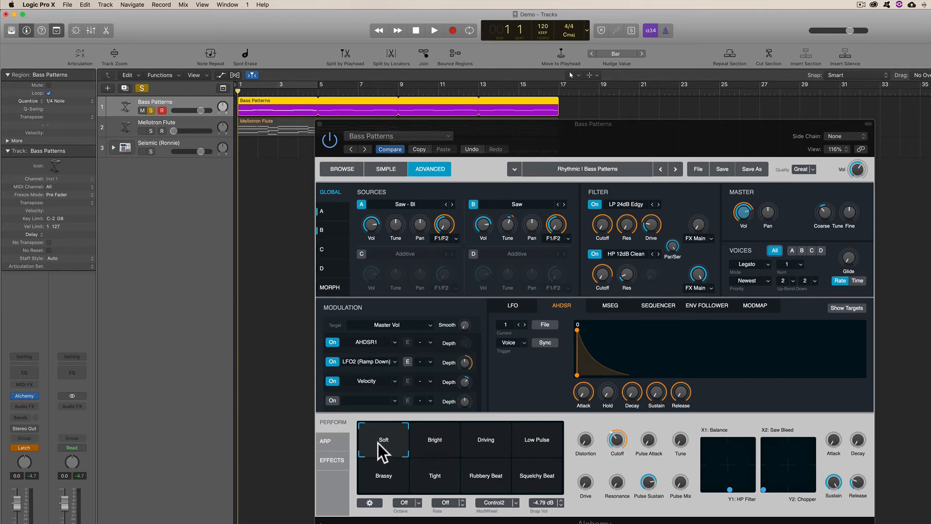
key(space)
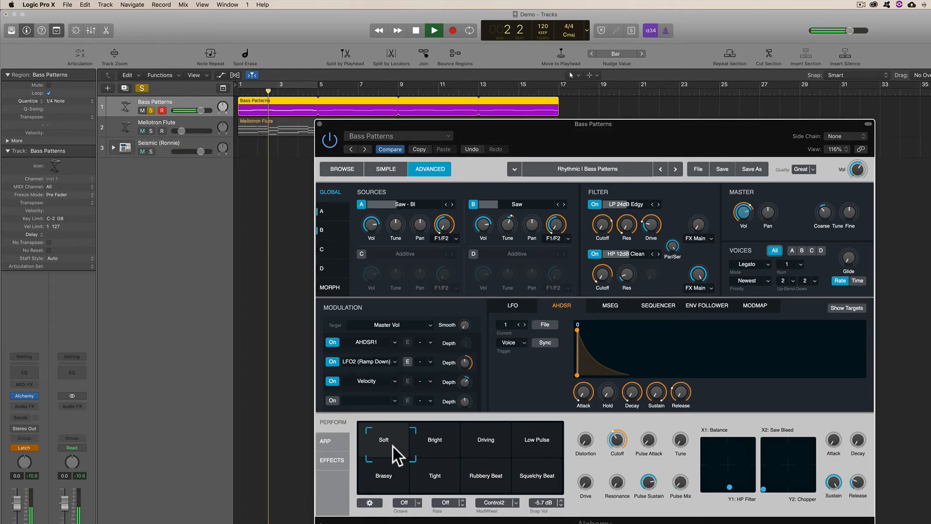
drag(393, 446, 357, 422)
key(space)
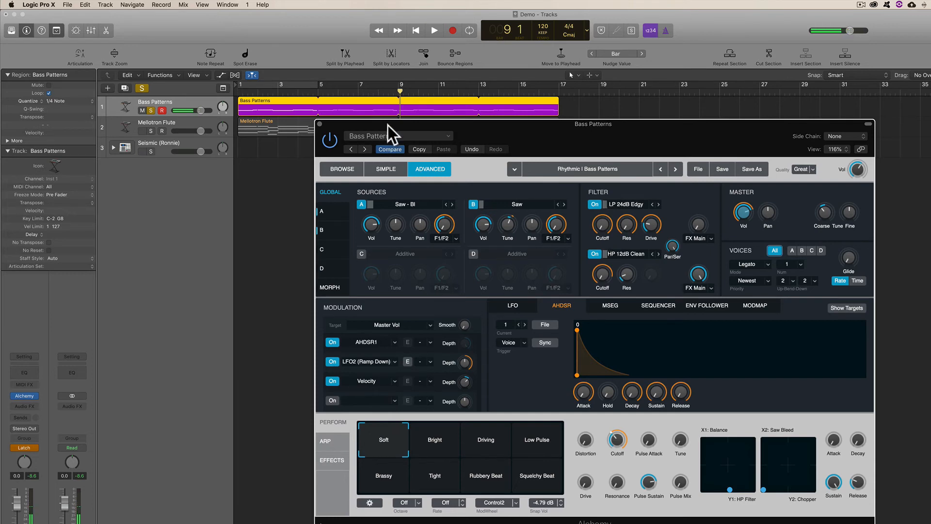
- Move the Alchemy window aside and show the recorded Transform Pad X and Transform Pad Y automation on Bass Patterns
drag(380, 125, 338, 164)
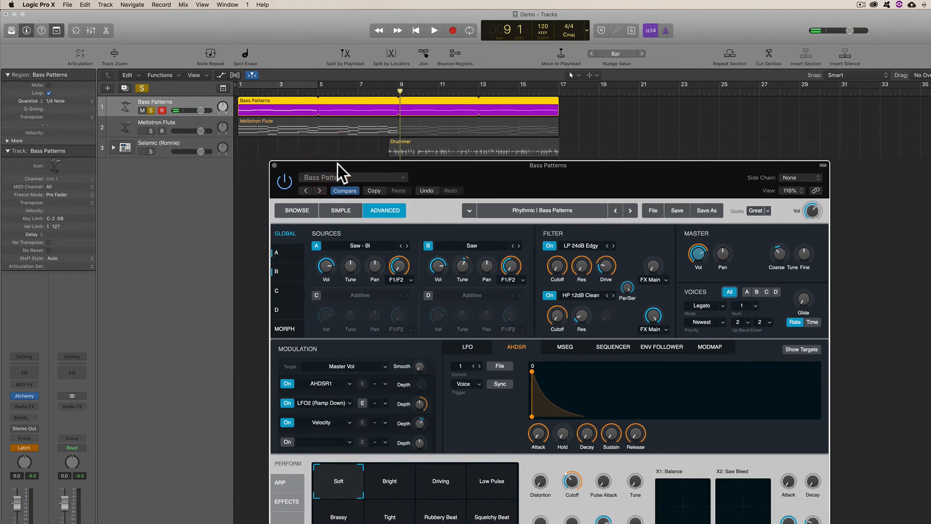
click(221, 76)
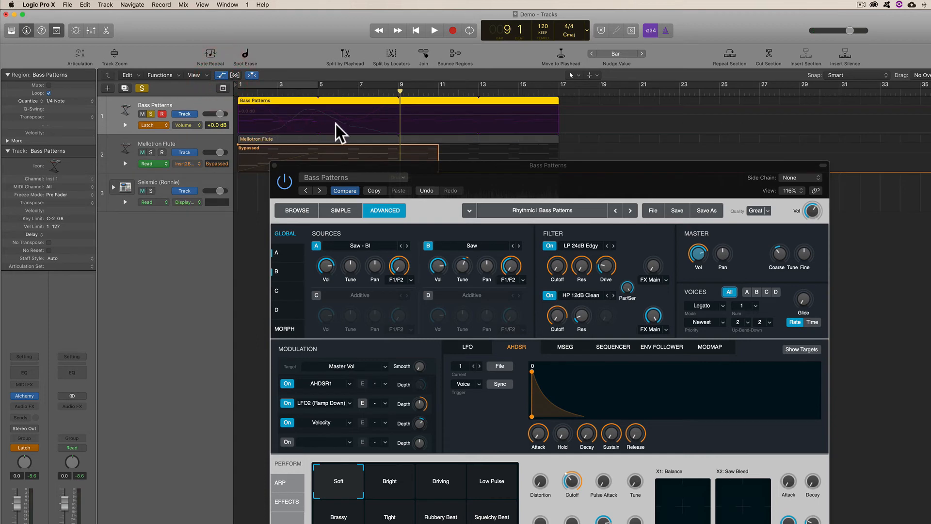
click(191, 125)
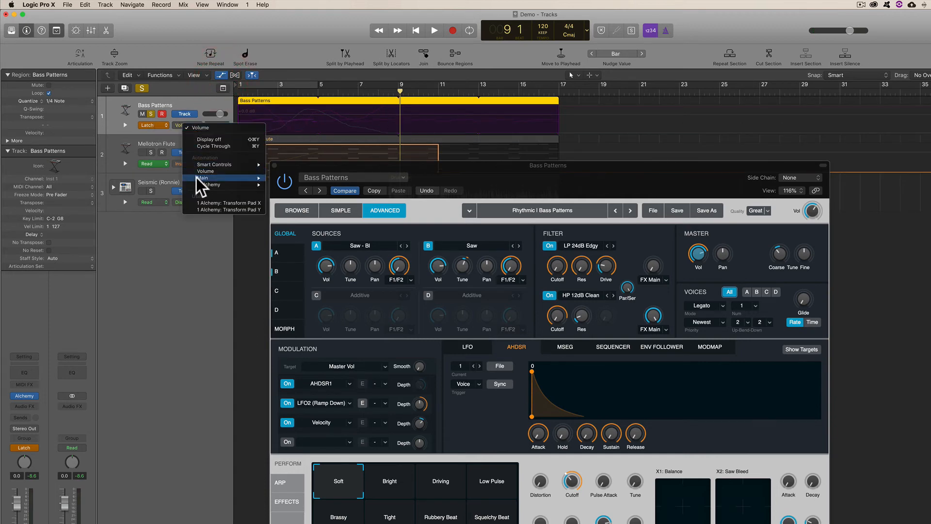
click(199, 202)
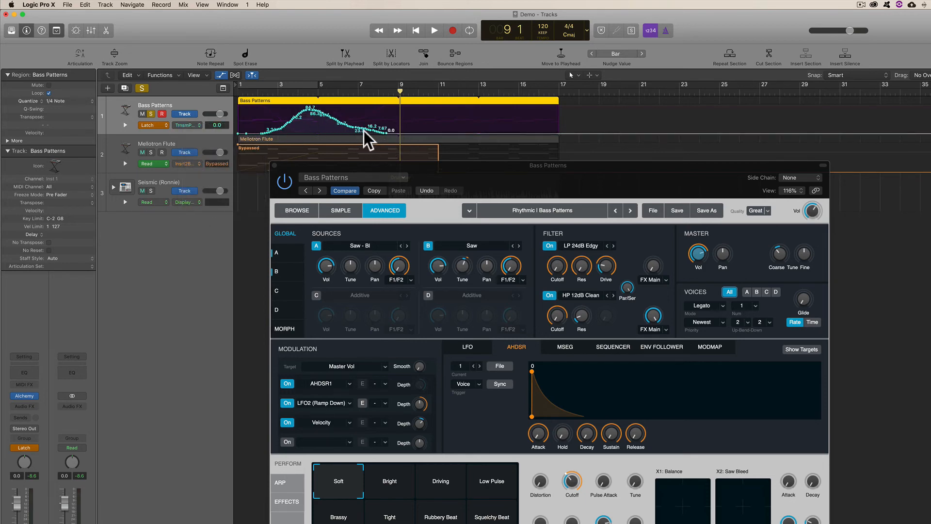
click(186, 125)
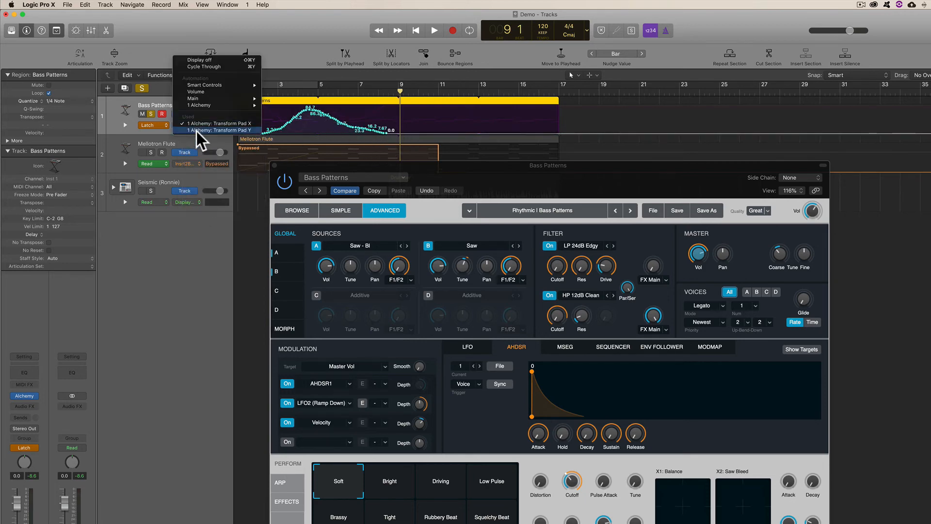
click(197, 130)
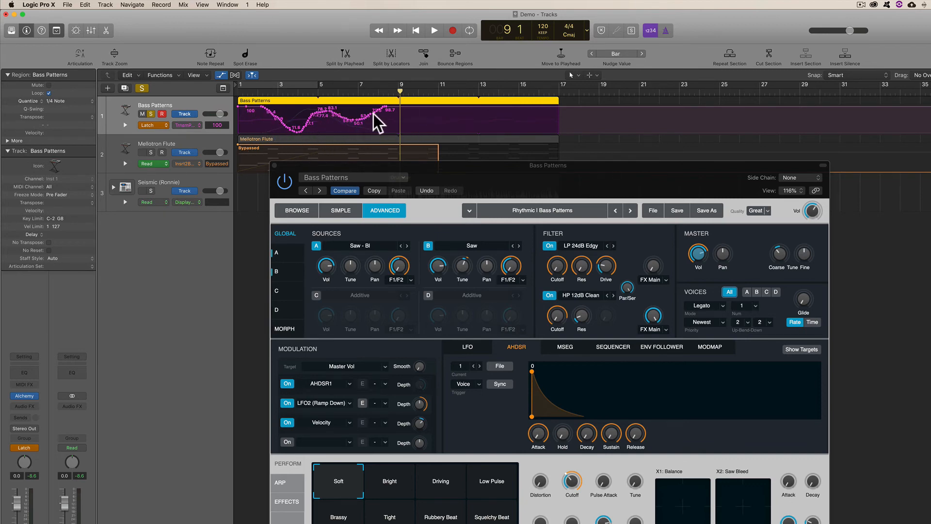
- Set the Bass Patterns track's automation mode back to Read and close the Alchemy window
click(185, 126)
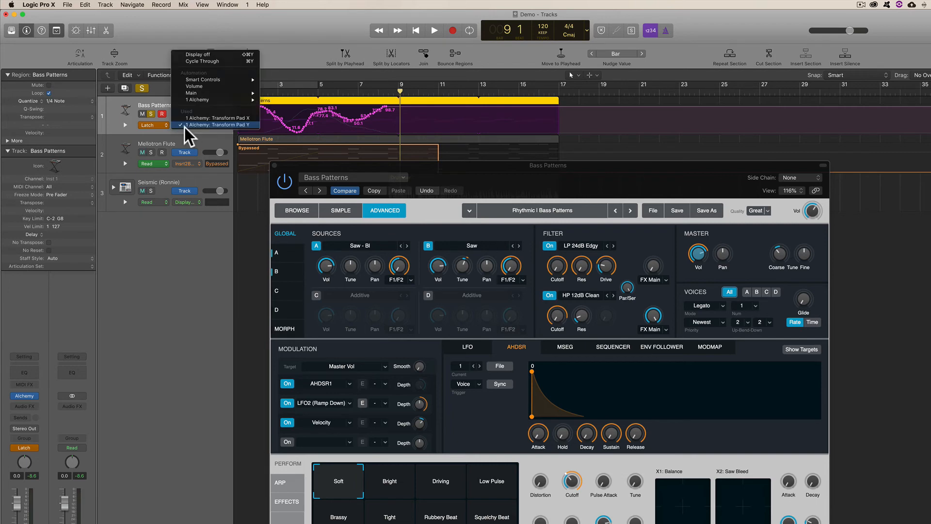
click(126, 125)
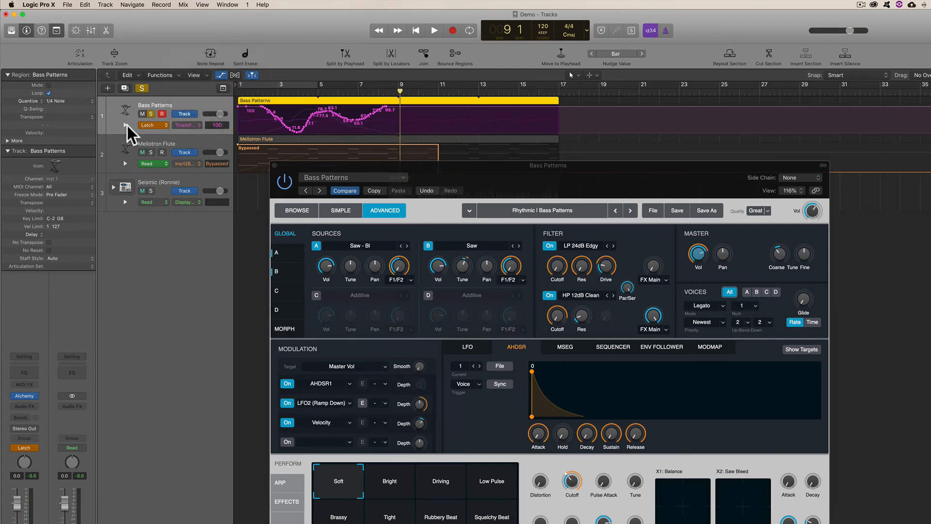
click(158, 125)
click(159, 111)
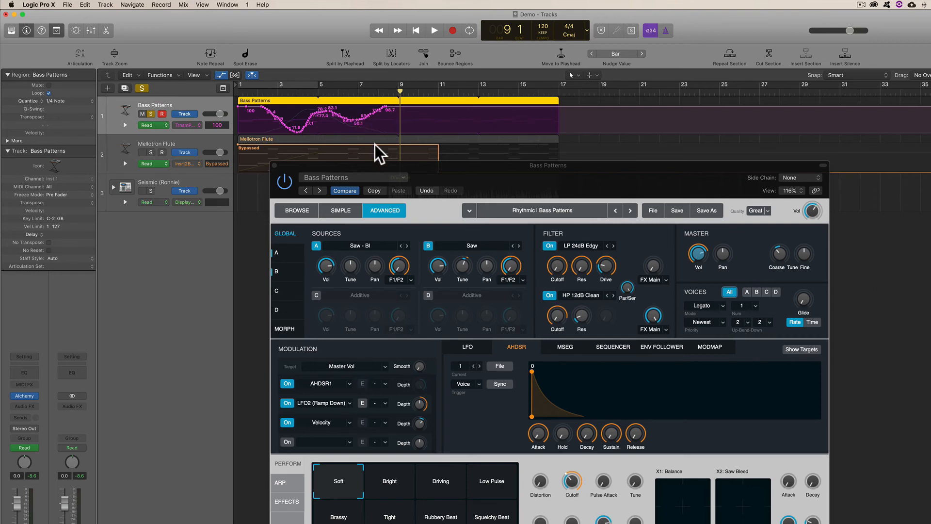
click(274, 166)
- Unsolo Bass Patterns, return to the project start and hide the automation lanes
click(592, 75)
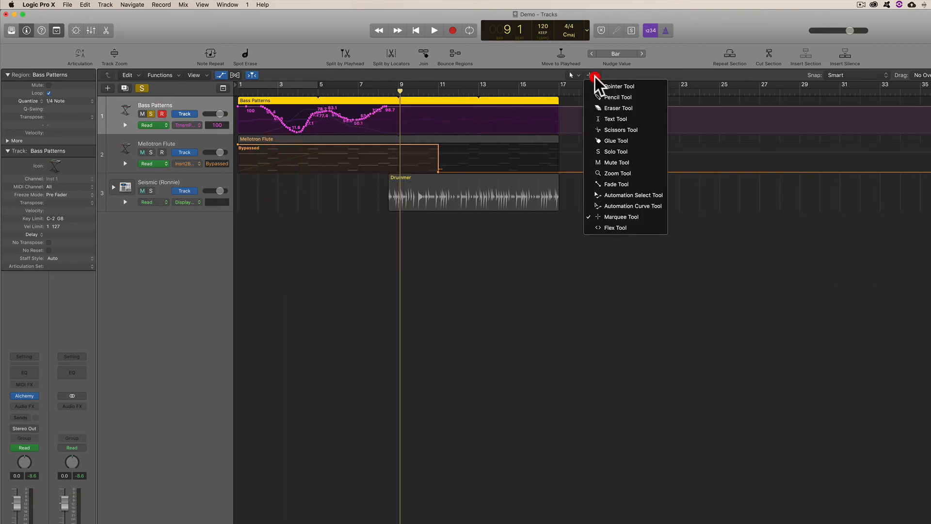
click(441, 75)
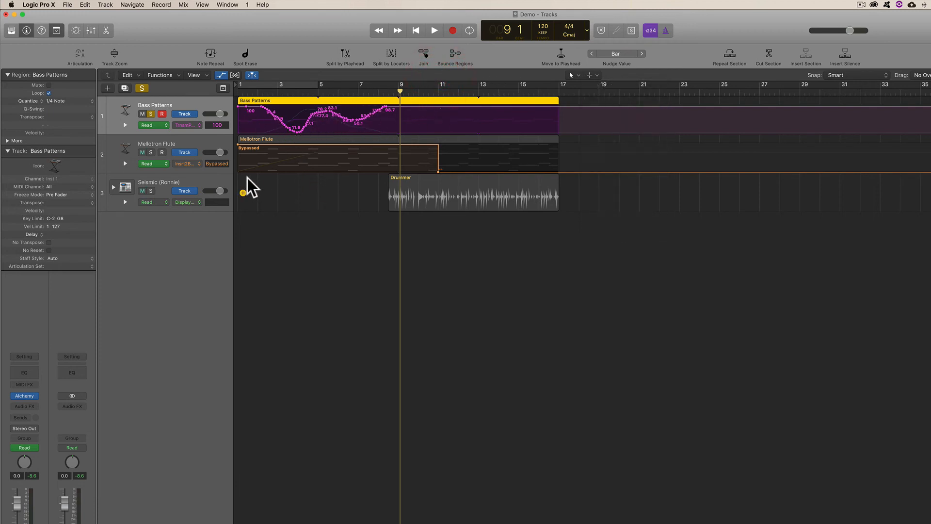
click(144, 88)
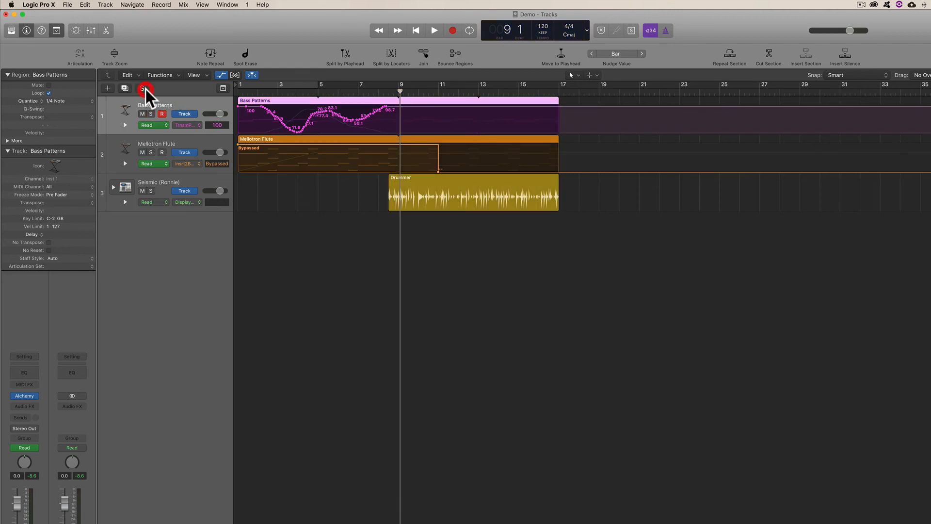
key(Return)
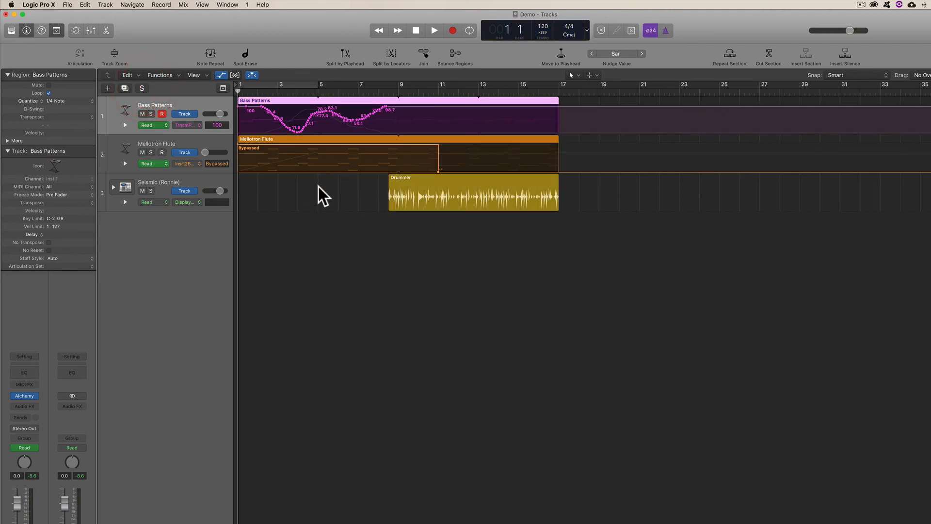
key(a)
- Play the project and adjust the pan knobs of Bass Patterns and Seismic (Ronnie)
key(space)
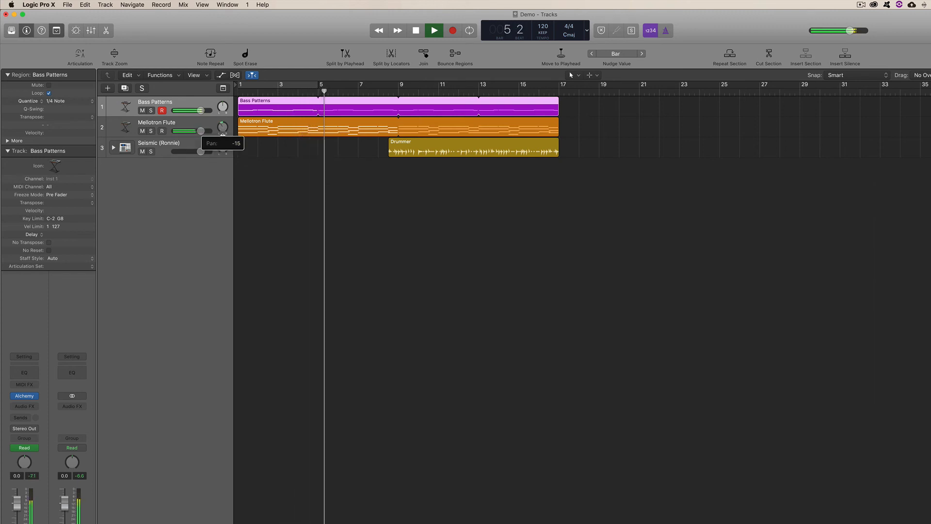
drag(223, 107, 223, 96)
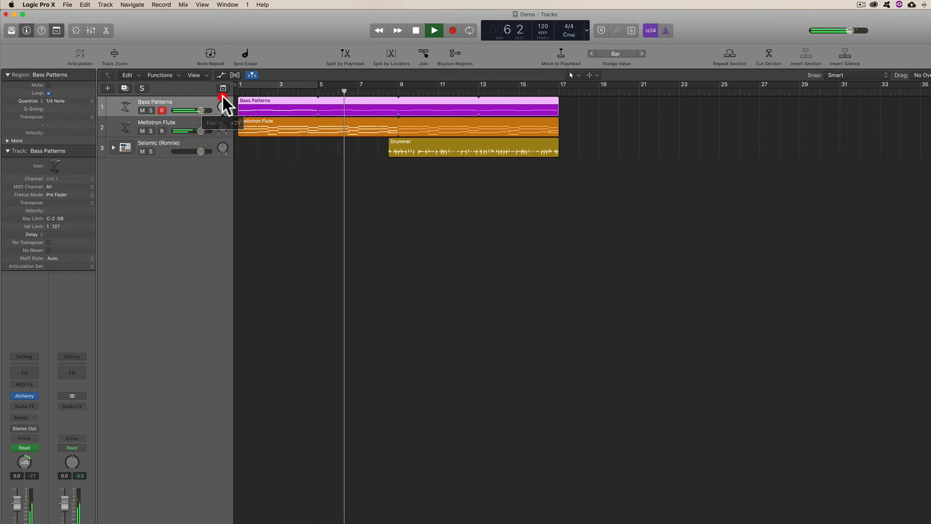
drag(221, 145, 221, 149)
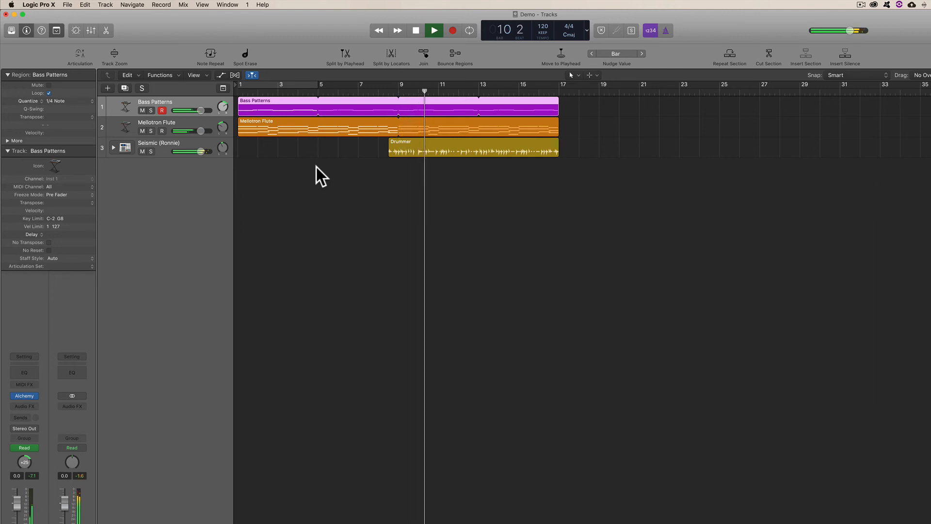
- Listen to playback from bar 9 with Mellotron Flute selected, then stop and return to the start
key(space)
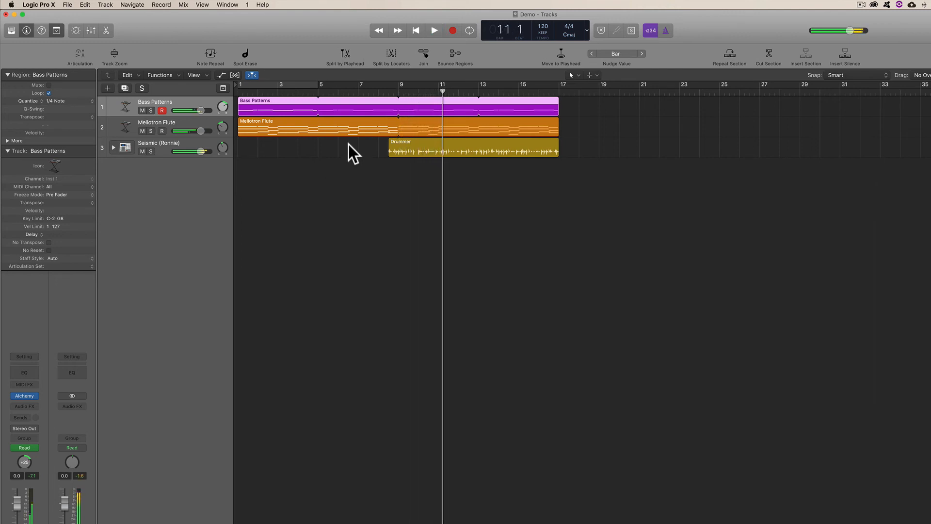
key(space)
key(space)
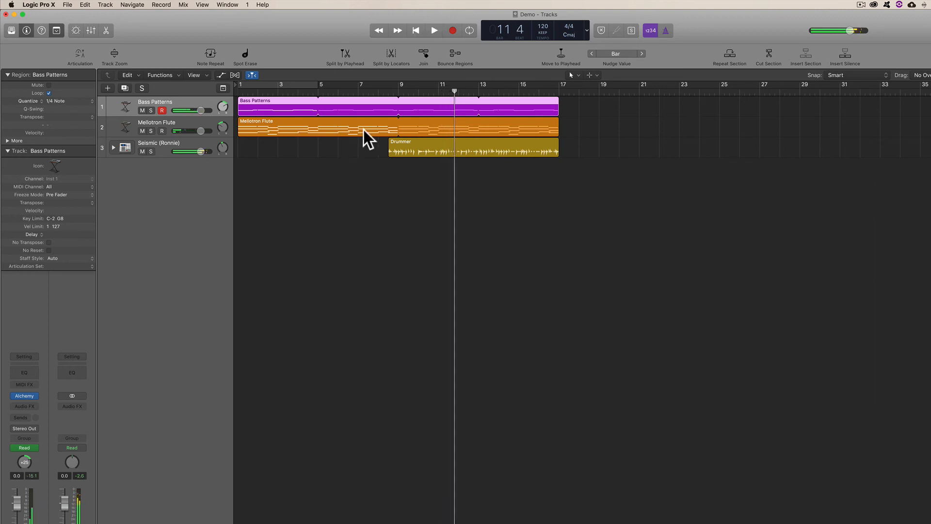
click(398, 93)
key(space)
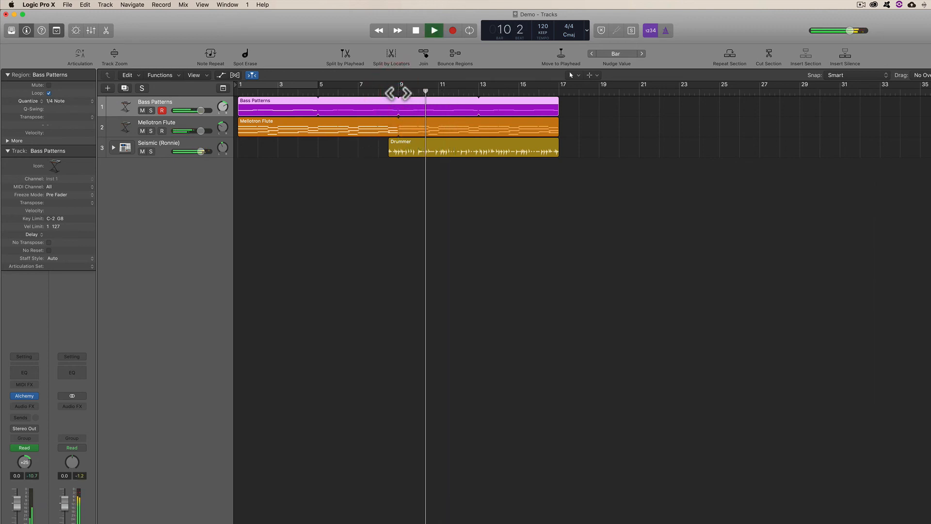
click(188, 120)
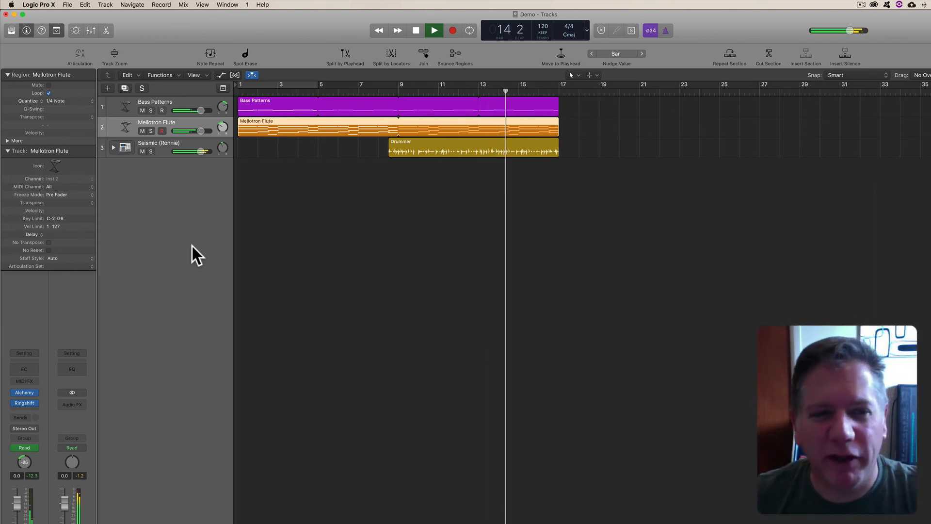
key(space)
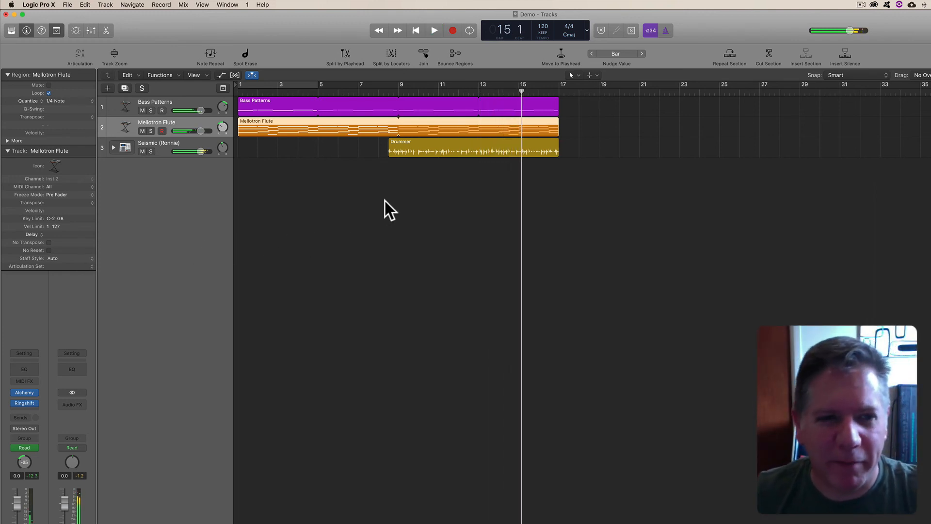
key(Return)
click(316, 188)
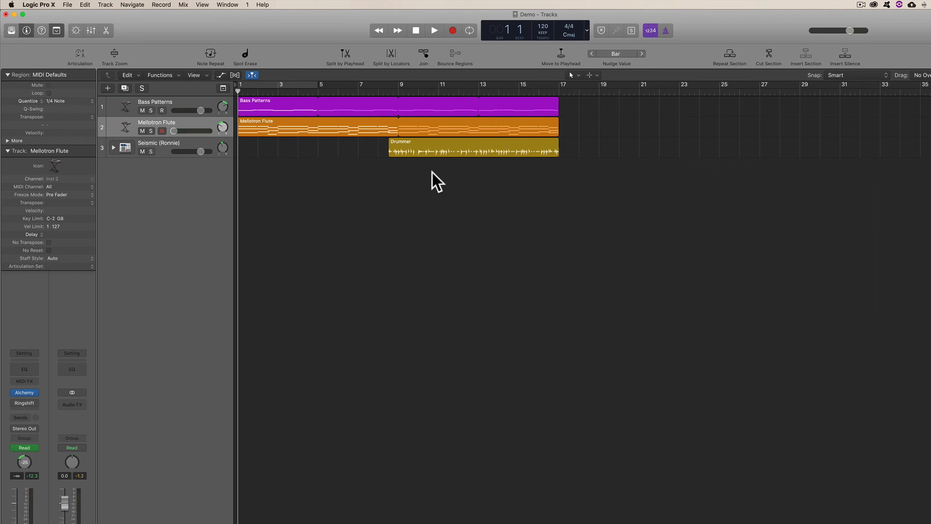
- Move the Bass Patterns region with its track automation to bar 5 and back to bar 1
click(252, 105)
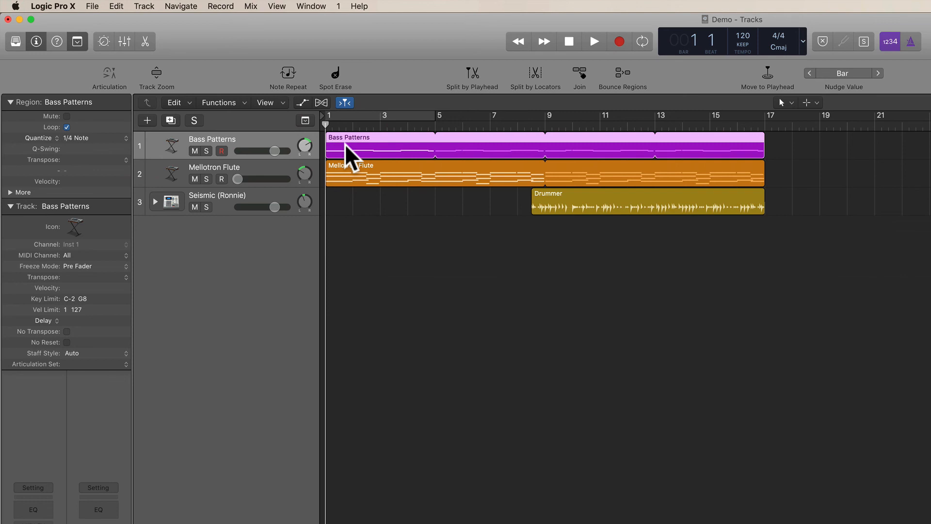
drag(343, 145, 452, 144)
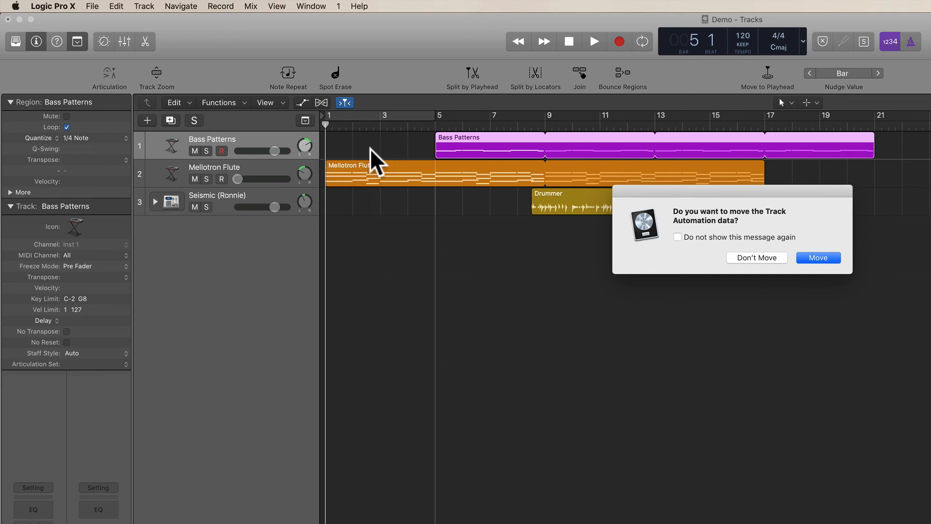
click(818, 257)
key(a)
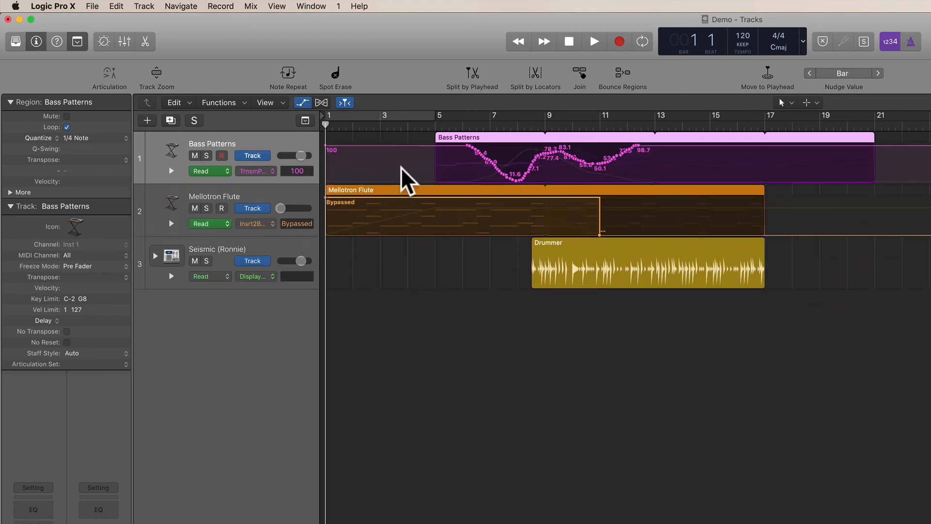
key(a)
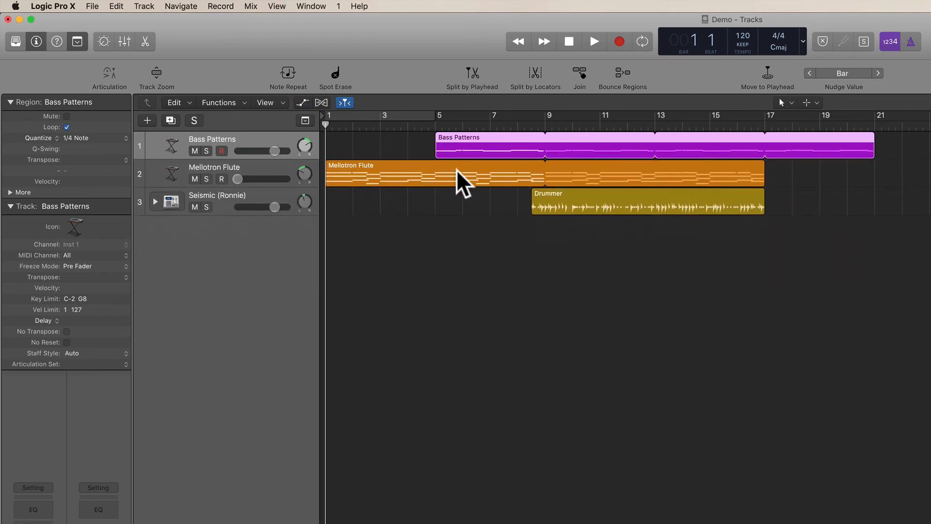
drag(489, 149, 374, 144)
click(824, 259)
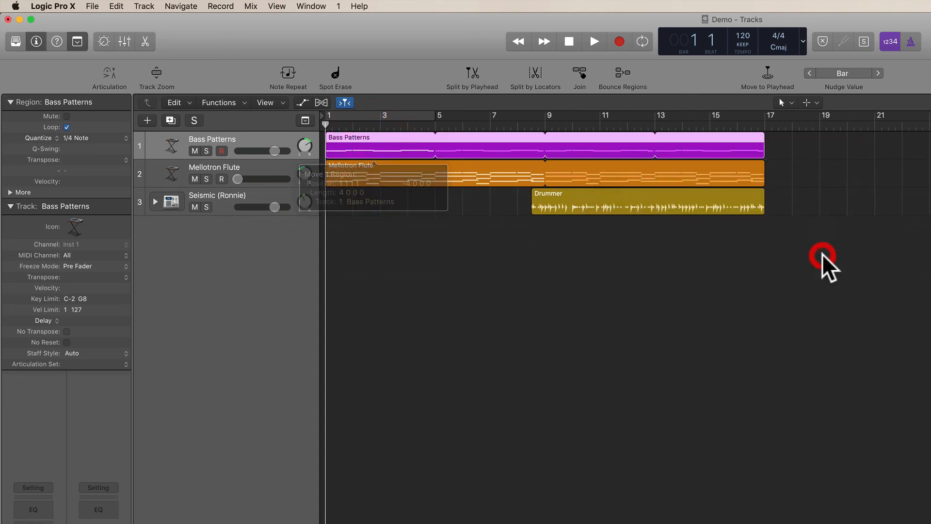
key(a)
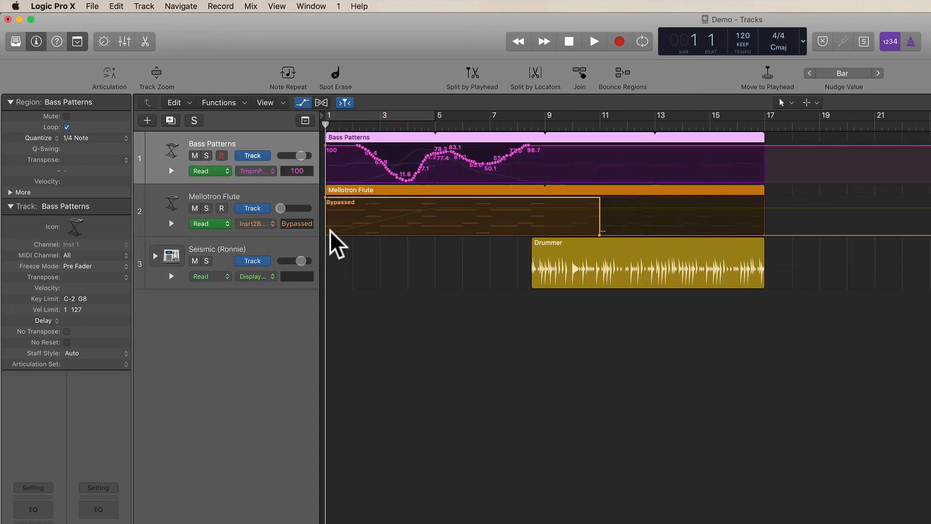
key(a)
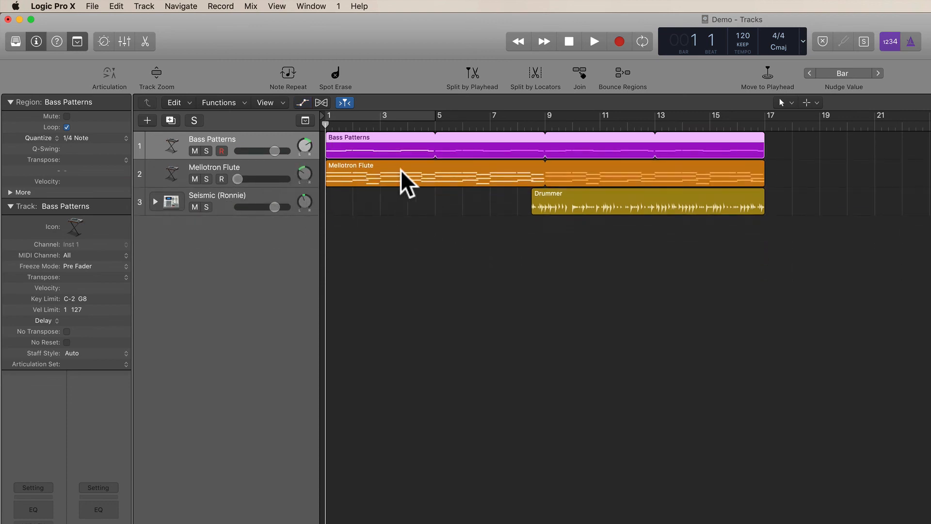
key(a)
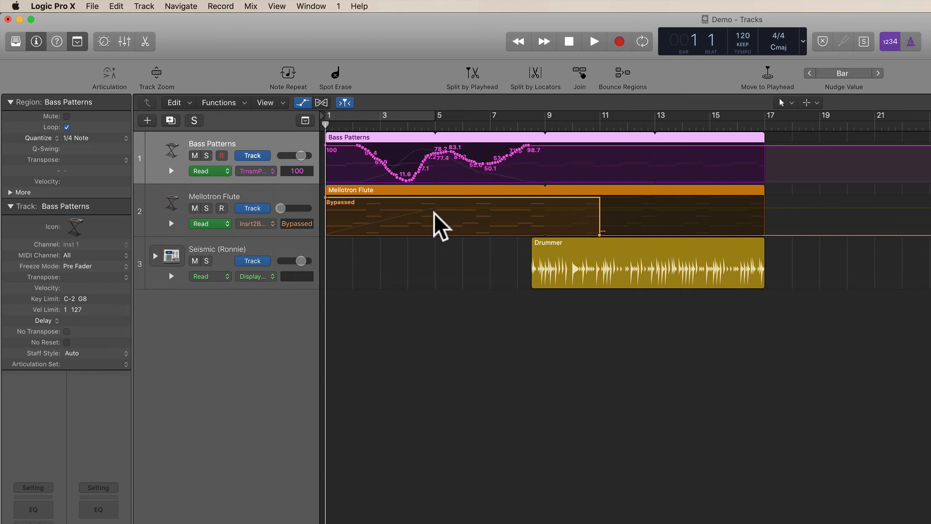
- Switch the Mellotron Flute automation lane to Volume, then hide the automation lanes
click(256, 224)
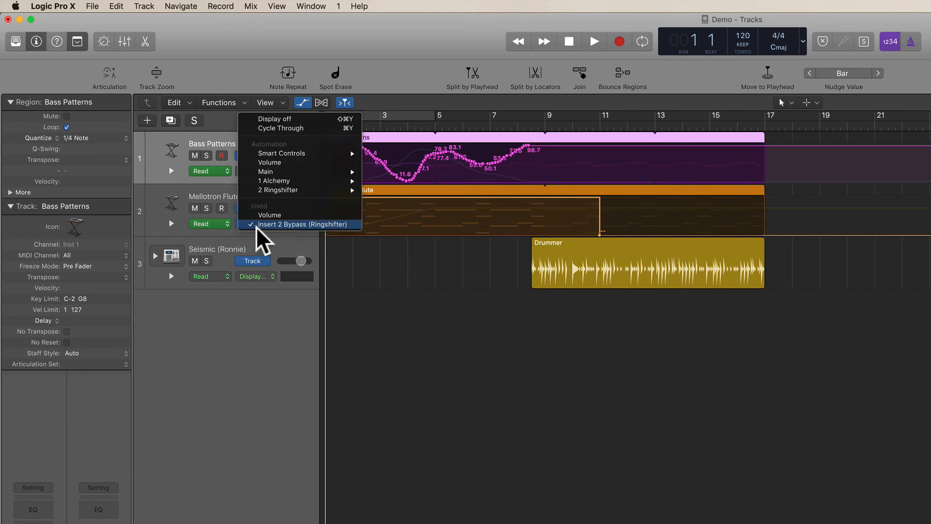
click(283, 159)
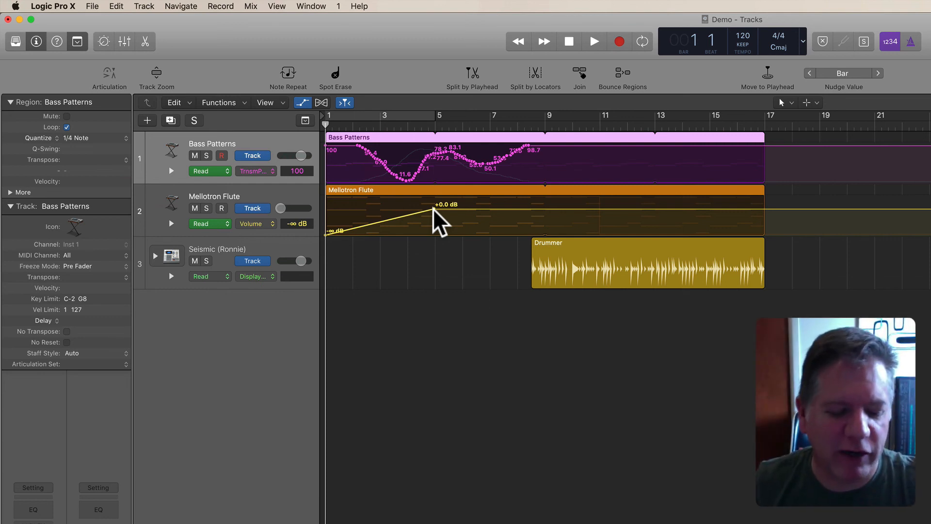
key(a)
click(444, 244)
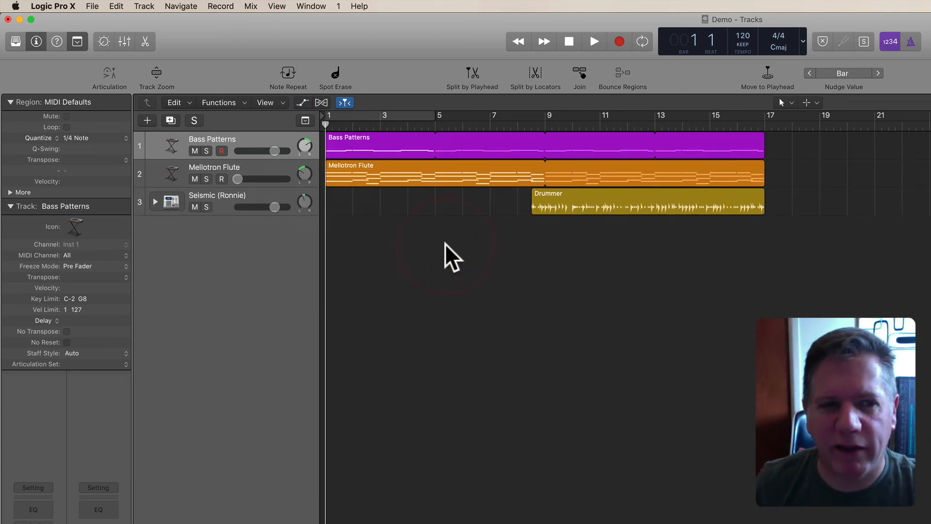